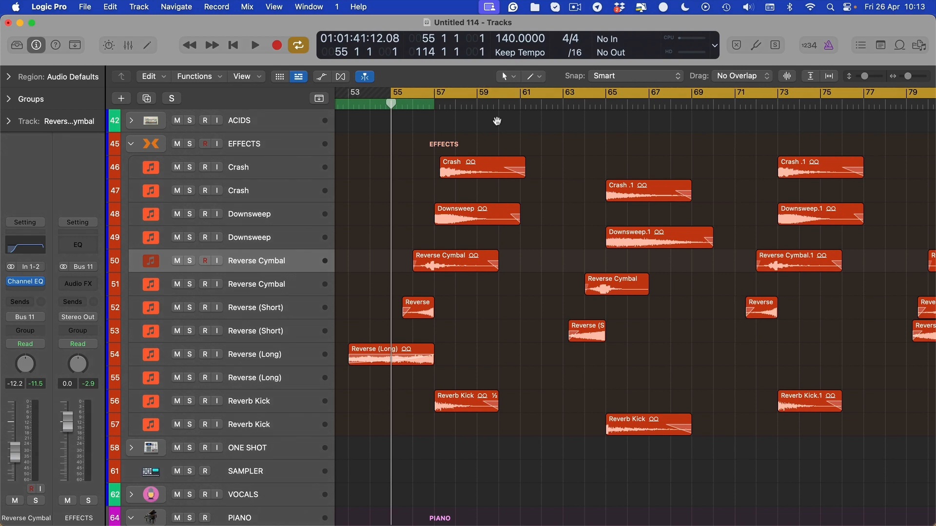
# Select the Reverse Cymbal region at bar 56 and set the cycle range to bars 56 to 61.
pyautogui.scroll(5, 505, 190)
pyautogui.hscroll(-3, 482, 200)
pyautogui.hscroll(-1, 489, 228)
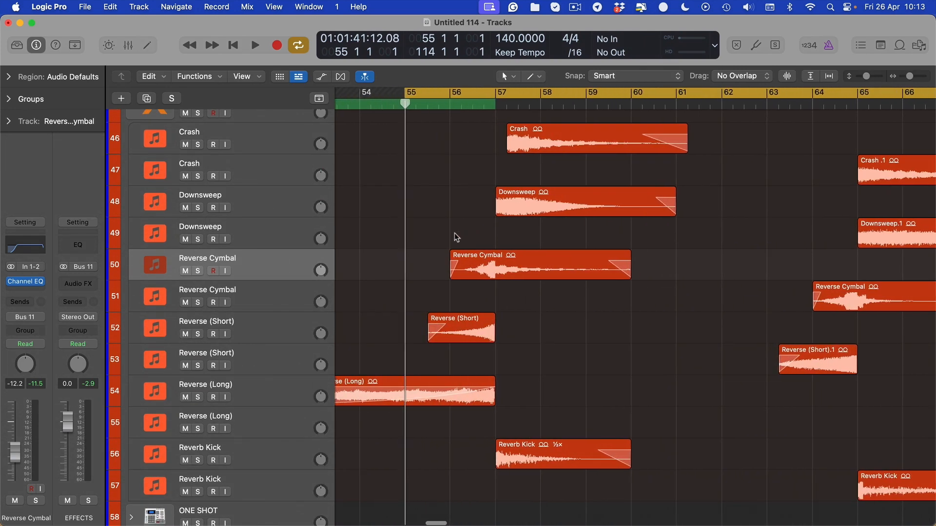
pyautogui.click(551, 277)
pyautogui.moveTo(466, 93); pyautogui.dragTo(676, 93)
pyautogui.click(481, 93)
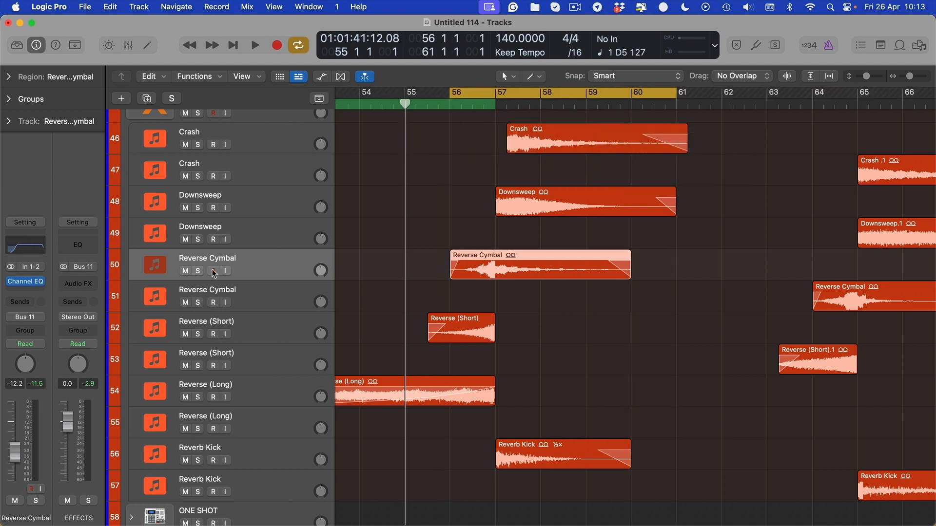
# Solo the selected Reverse Cymbal region and audition it within the cycle range.
pyautogui.hotkey('ctrl', 's')
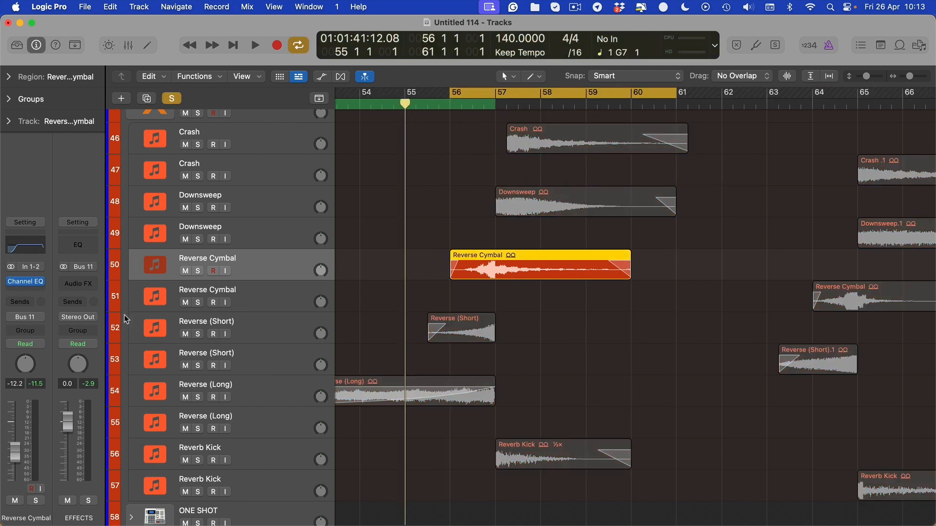
pyautogui.press('space')
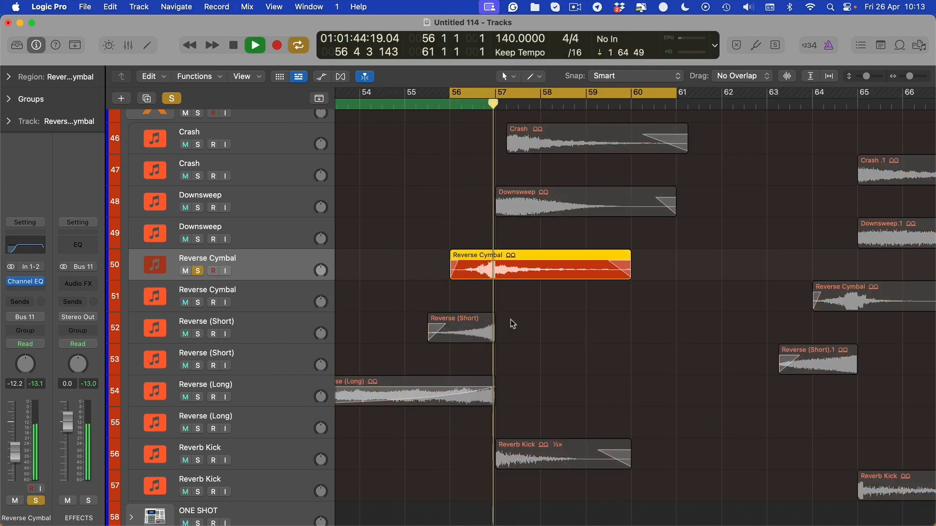
pyautogui.click(598, 291)
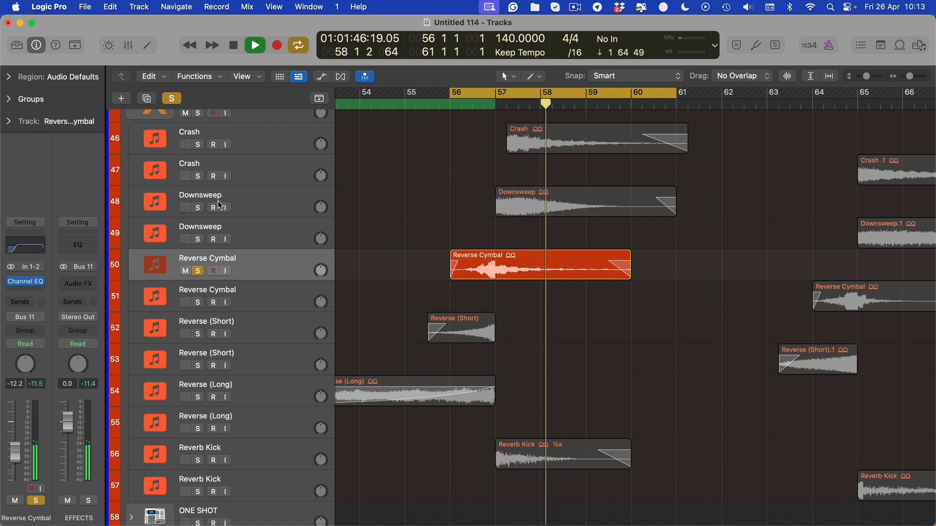
pyautogui.press('space')
# Add the first Reverb Kick and first Downsweep tracks to the solo and audition them with the Reverse Cymbal.
pyautogui.click(197, 460)
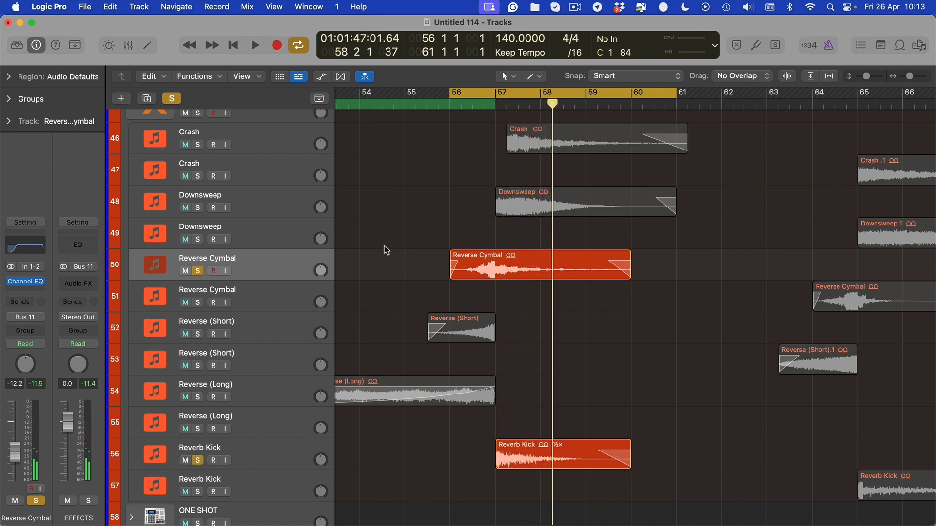
pyautogui.click(198, 208)
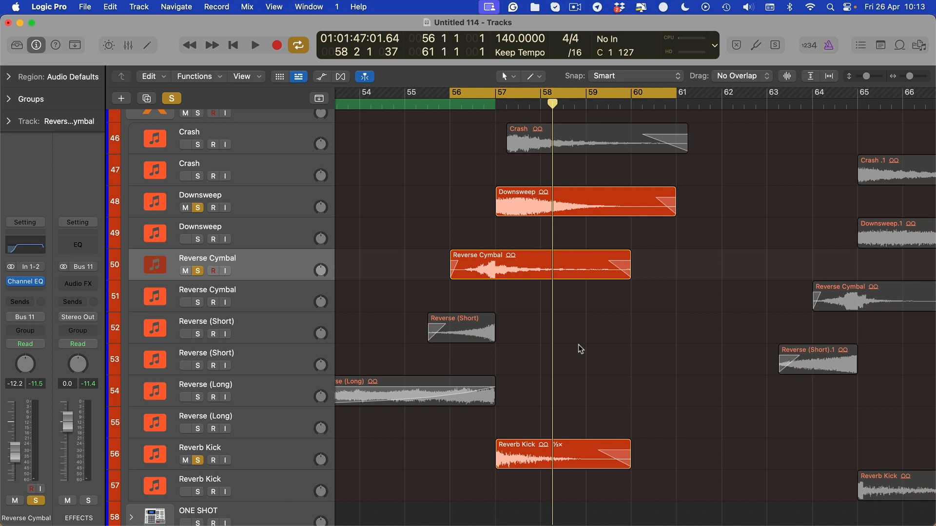
pyautogui.press('space')
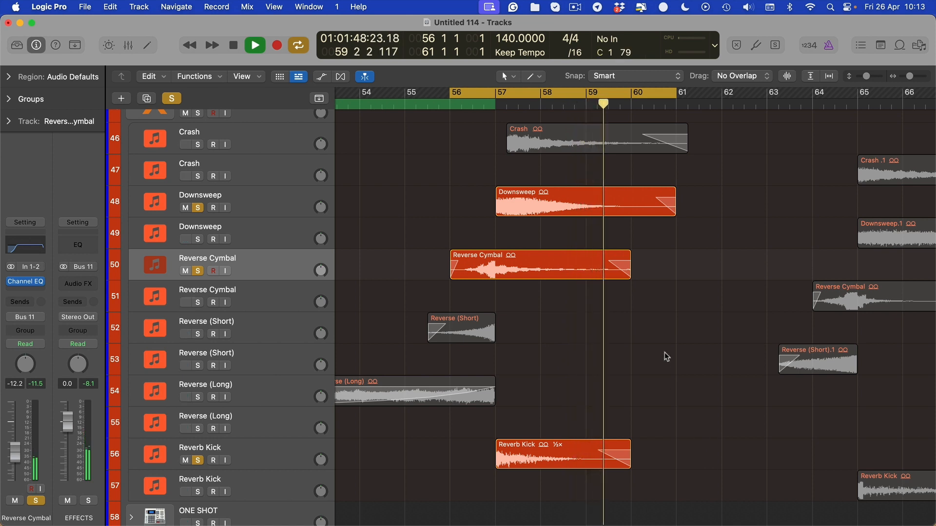
pyautogui.press('space')
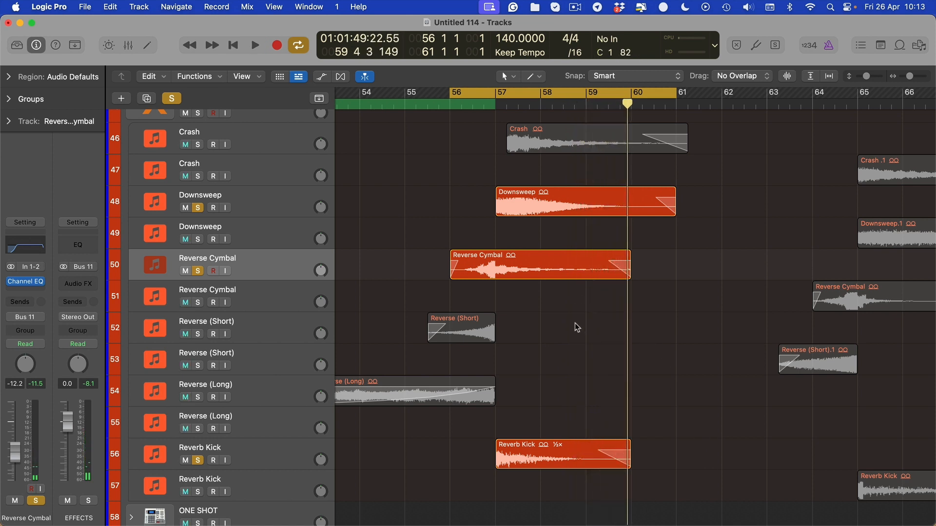
# Shorten the Reverse Cymbal region at bar 56 to end at bar 57 and choose the Fade tool.
pyautogui.moveTo(629, 277); pyautogui.dragTo(477, 268)
pyautogui.press('t')
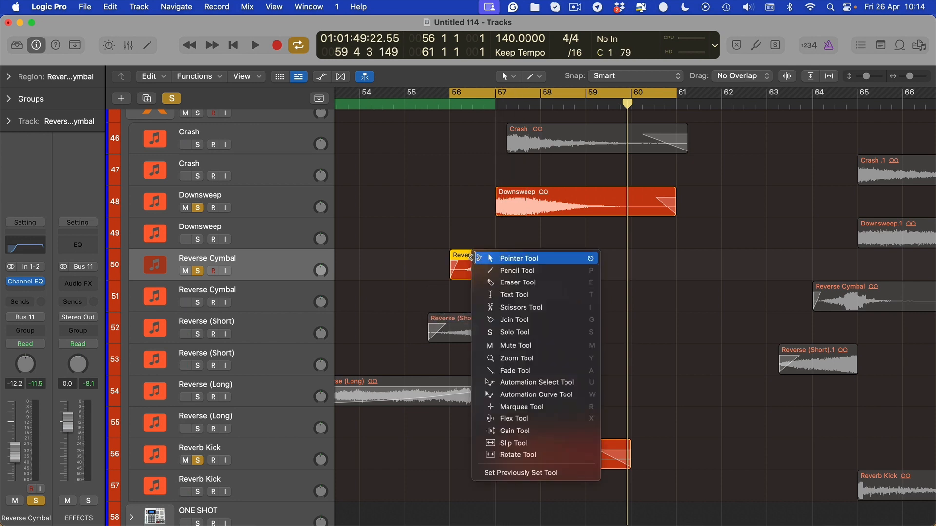
pyautogui.press('a')
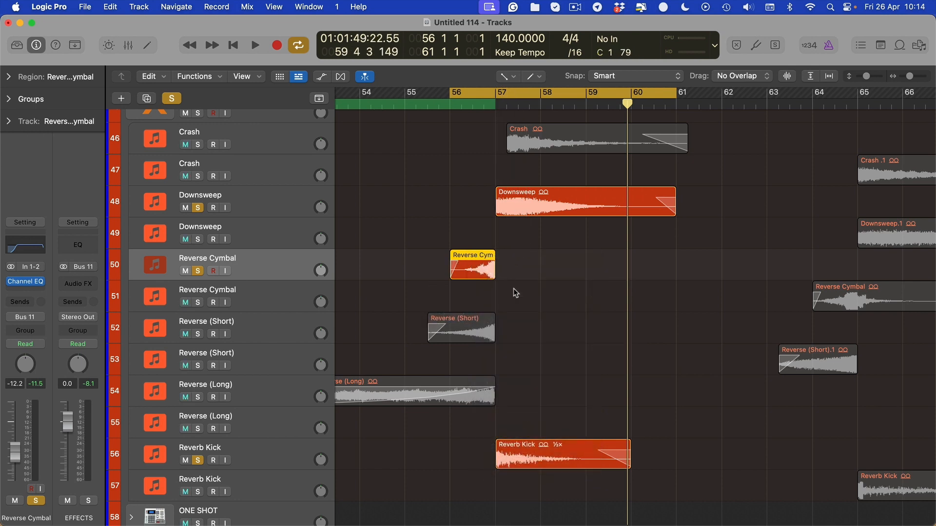
# Return to the Pointer tool and move the first Crash region back to start exactly at bar 57.
pyautogui.scroll(2, 514, 292)
pyautogui.press('t')
pyautogui.press('t')
pyautogui.scroll(2, 534, 315)
pyautogui.moveTo(551, 253); pyautogui.dragTo(539, 257)
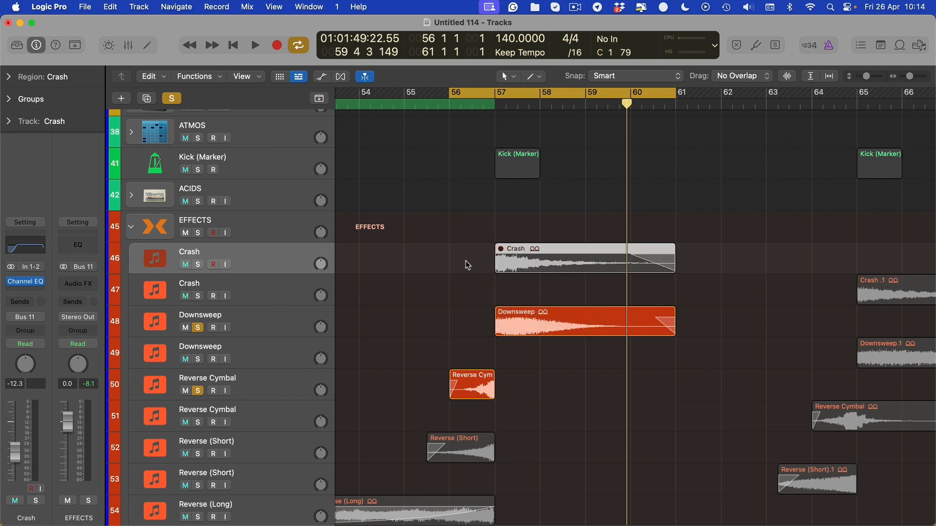
# Play the cycle range to hear the shortened Reverse Cymbal lead into the Downsweep and Reverb Kick.
pyautogui.press('space')
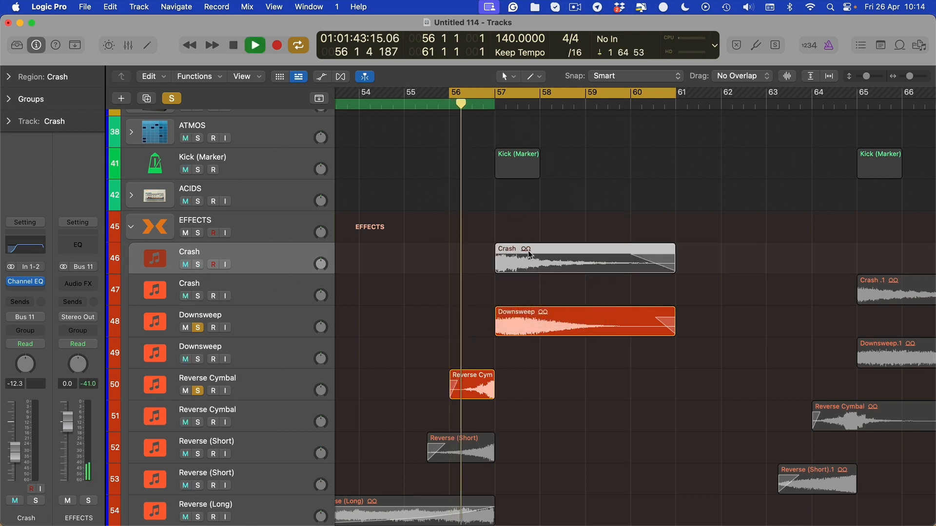
pyautogui.scroll(-3, 509, 303)
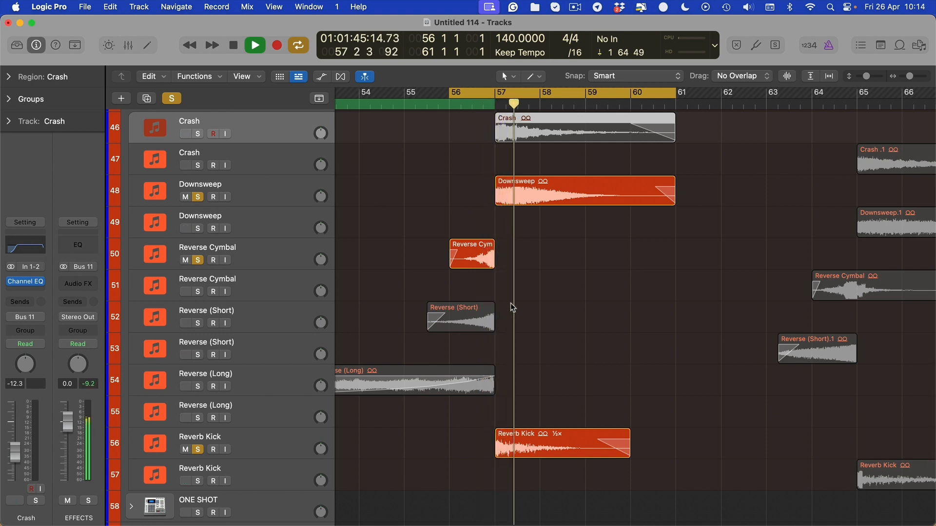
pyautogui.press('space')
# Solo the first Crash track together with the Downsweep, Reverse Cymbal and Reverb Kick tracks.
pyautogui.click(225, 256)
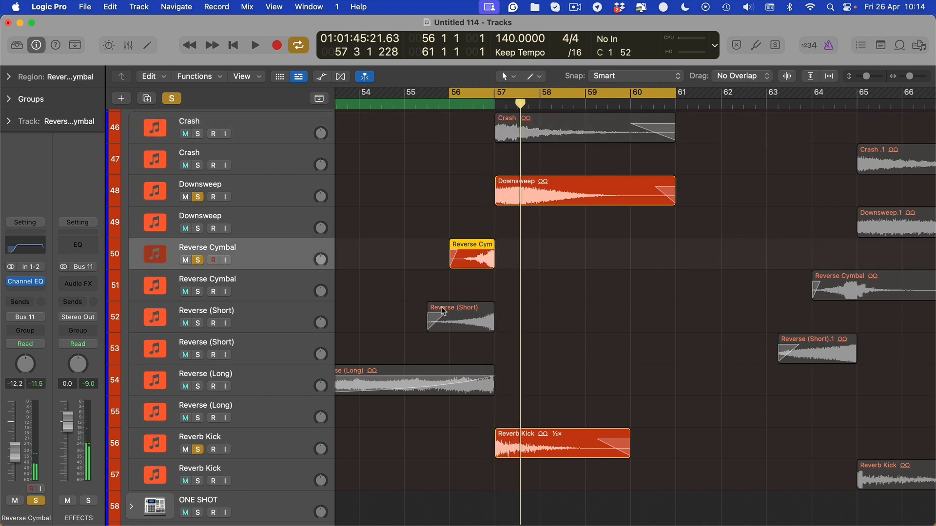
pyautogui.scroll(2, 265, 234)
pyautogui.click(601, 213)
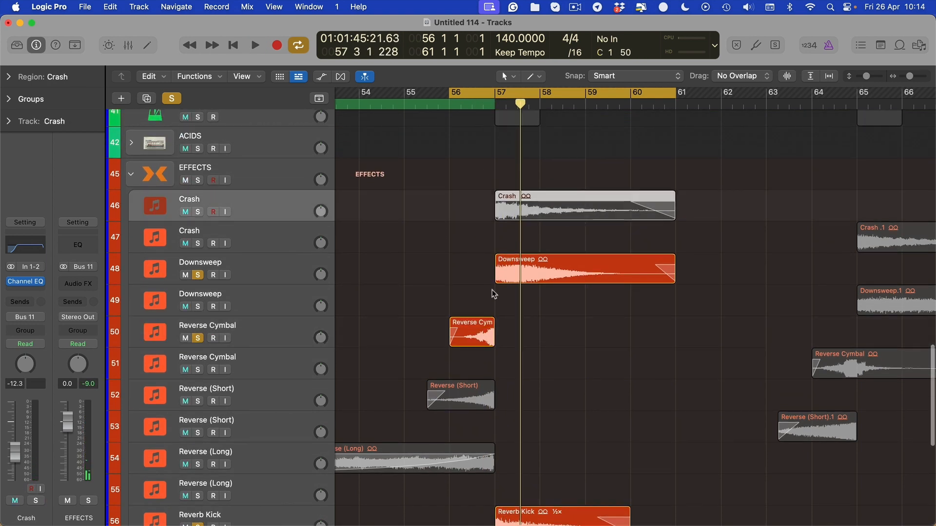
pyautogui.moveTo(574, 319); pyautogui.dragTo(424, 341)
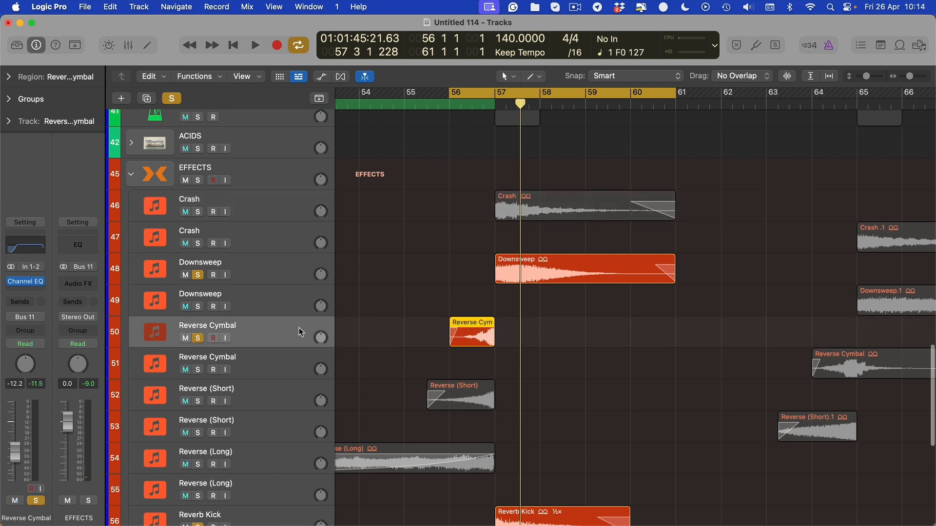
pyautogui.click(258, 198)
pyautogui.scroll(-1, 274, 259)
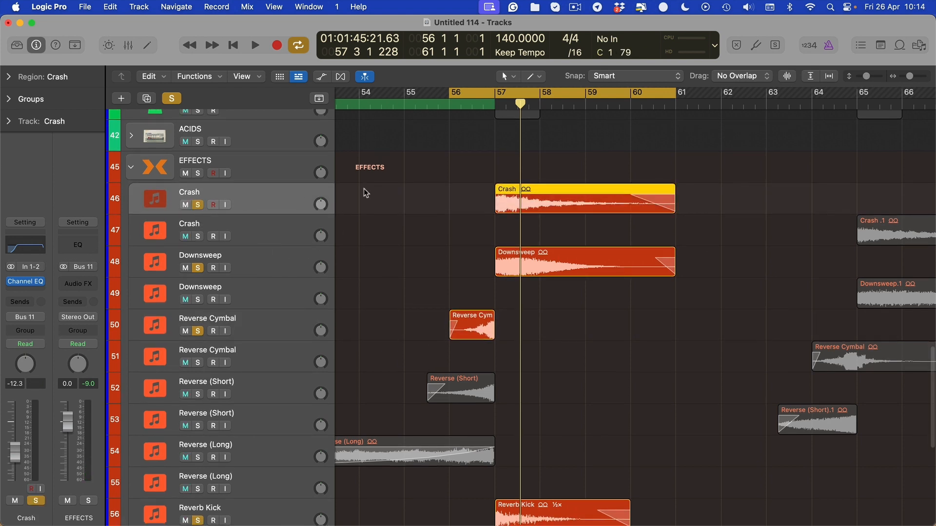
# Extend the cycle range to cover bars 56 to 63.
pyautogui.moveTo(453, 93); pyautogui.dragTo(811, 165)
pyautogui.click(739, 163)
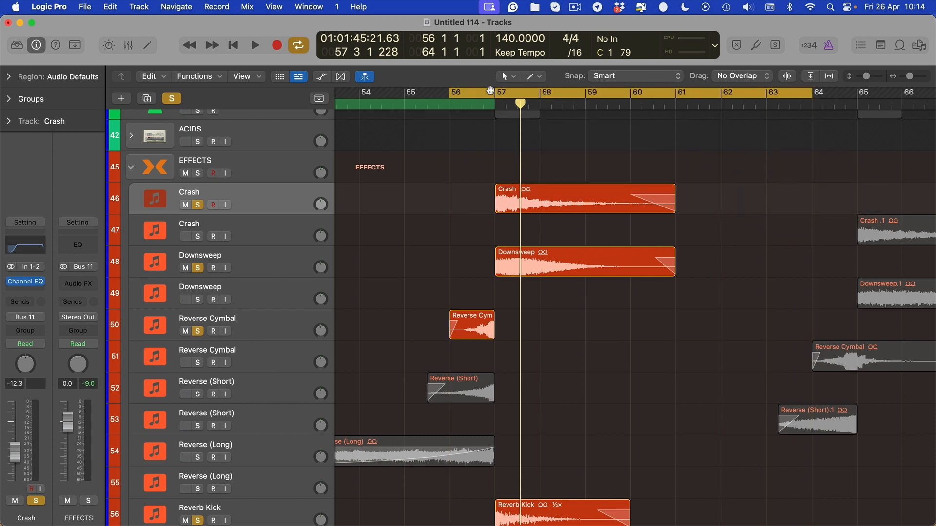
pyautogui.moveTo(466, 98); pyautogui.dragTo(784, 143)
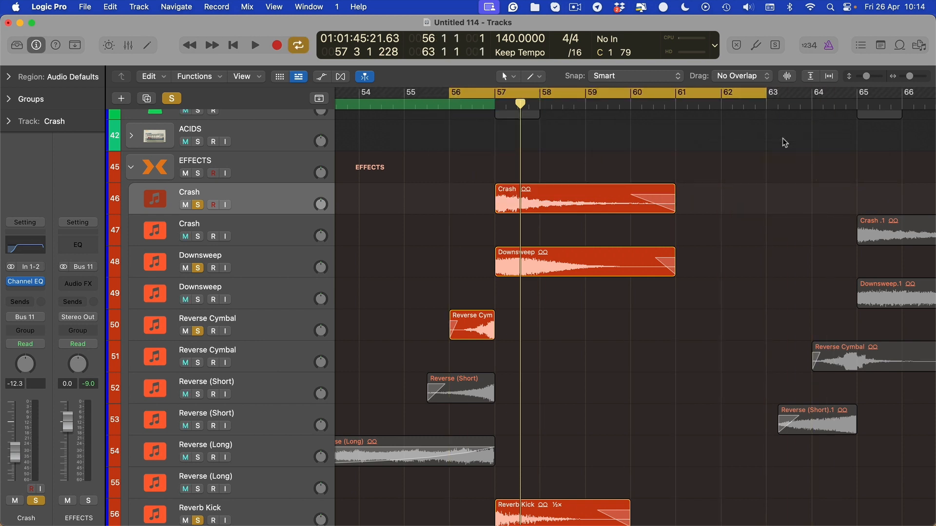
# Audition the cycle range while taking the first Crash, Downsweep and Reverse Cymbal tracks out of solo.
pyautogui.press('space')
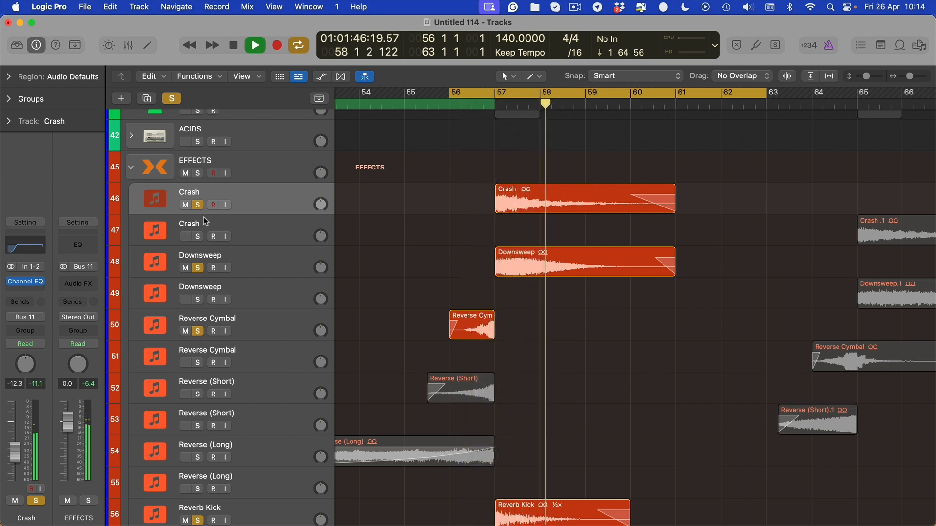
pyautogui.moveTo(198, 205); pyautogui.dragTo(196, 269)
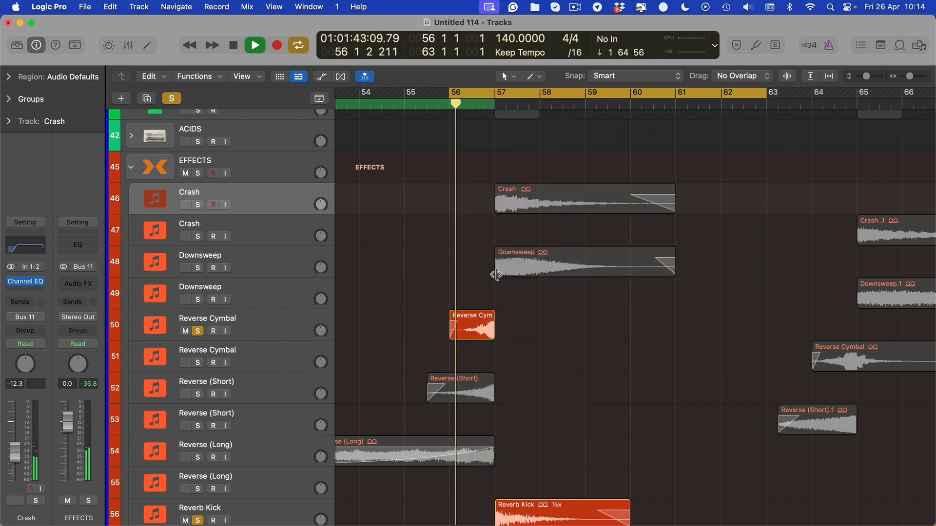
pyautogui.press('space')
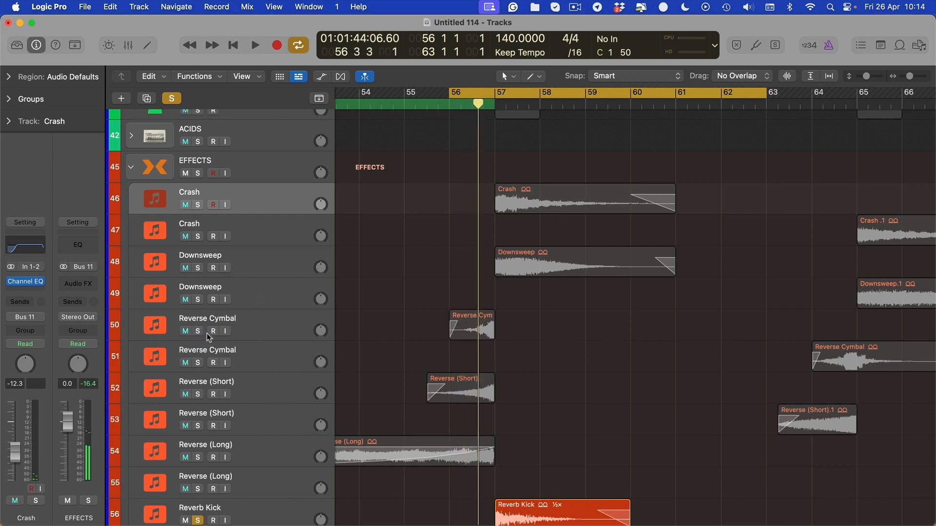
# Lengthen the Reverse Cymbal region at bar 56 to 3 3 2 0 and play it soloed with the Crash and Downsweep tracks.
pyautogui.moveTo(491, 336); pyautogui.dragTo(622, 336)
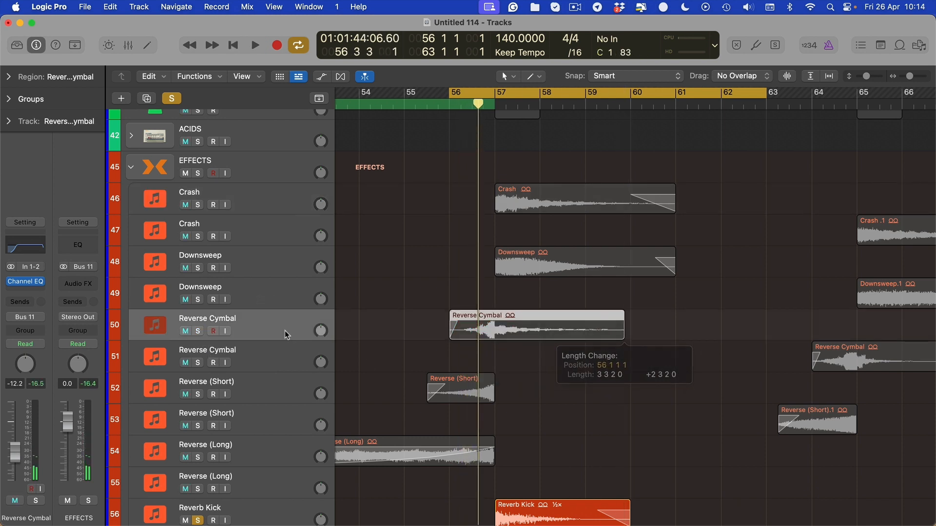
pyautogui.click(197, 331)
pyautogui.press('space')
pyautogui.moveTo(198, 267); pyautogui.dragTo(197, 204)
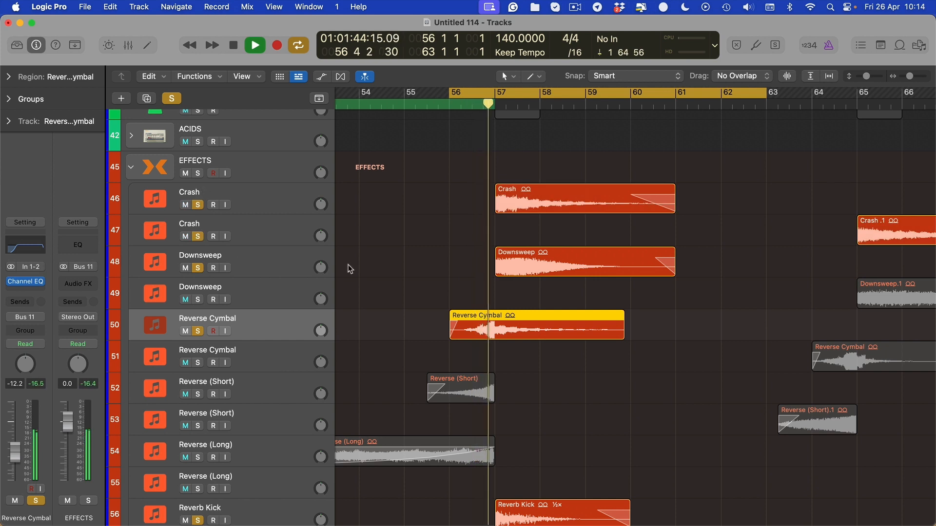
# Compare the soloed playback with the first Reverse Cymbal track muted and unmuted, leaving it unmuted.
pyautogui.click(186, 332)
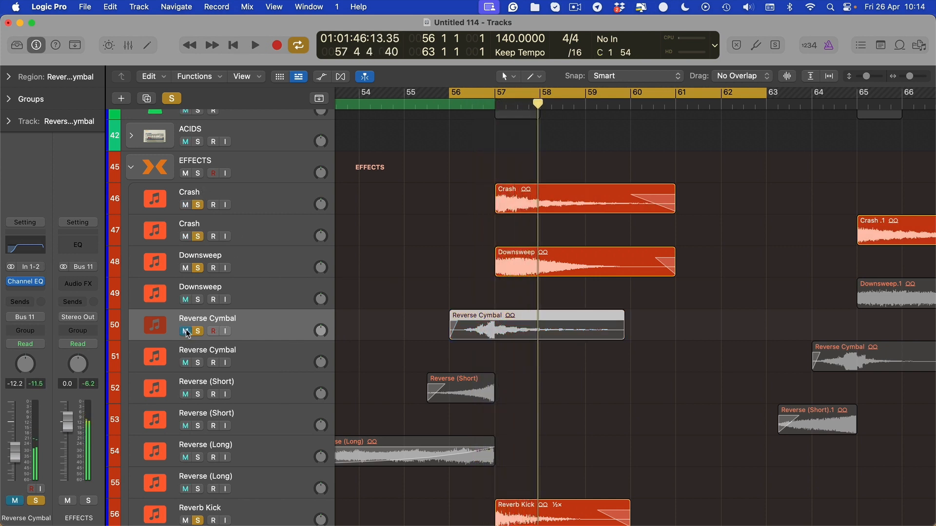
pyautogui.click(186, 331)
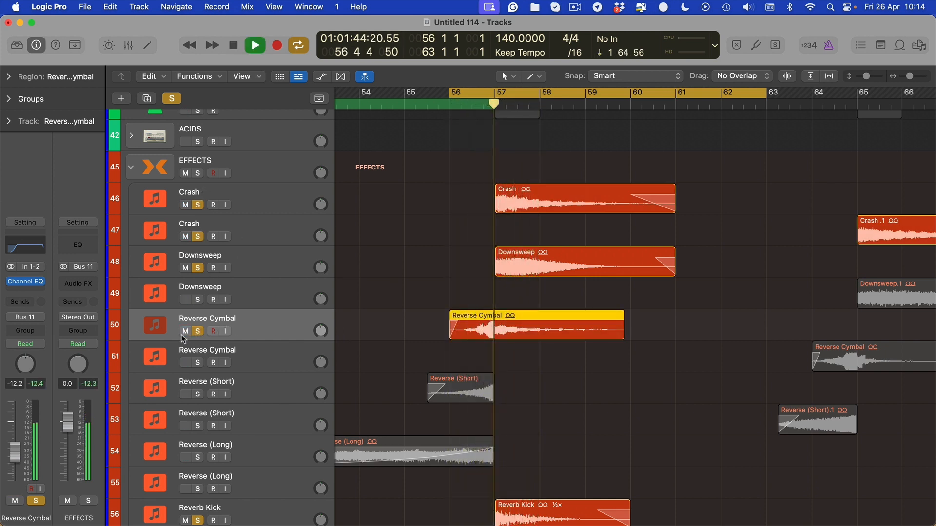
pyautogui.click(188, 331)
pyautogui.click(188, 330)
pyautogui.press('space')
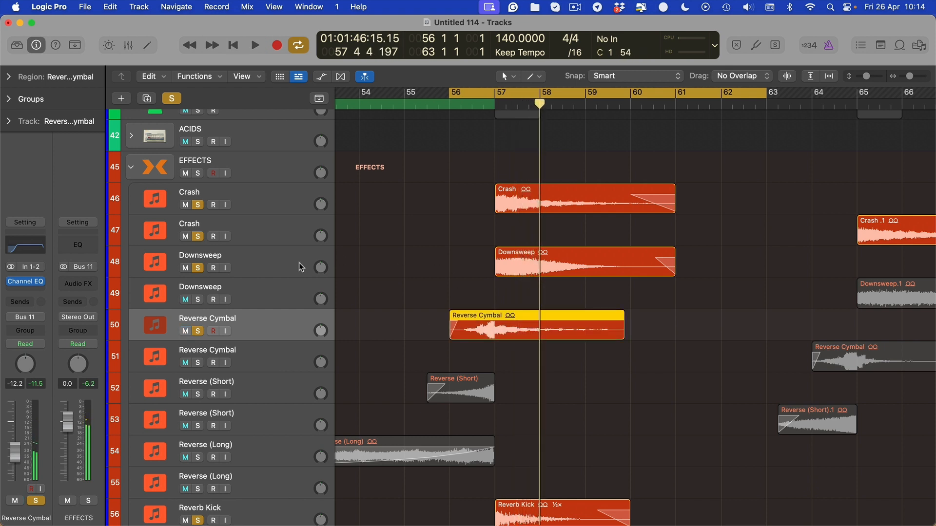
# Take the Crash and Downsweep tracks out of solo and set the cycle range to bars 56 to 64.
pyautogui.moveTo(197, 268); pyautogui.dragTo(198, 205)
pyautogui.click(463, 89)
pyautogui.moveTo(467, 92); pyautogui.dragTo(810, 92)
# Mute the Crash and Downsweep regions at bar 57 and turn off solo mode.
pyautogui.moveTo(448, 163); pyautogui.dragTo(597, 209)
pyautogui.hotkey('ctrl', 'm')
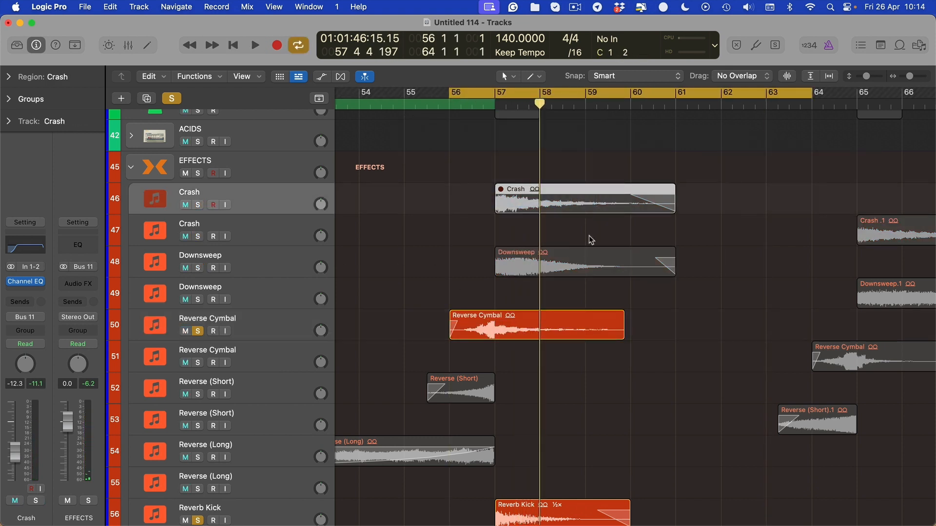
pyautogui.click(574, 259)
pyautogui.hotkey('ctrl', 'm')
pyautogui.click(199, 322)
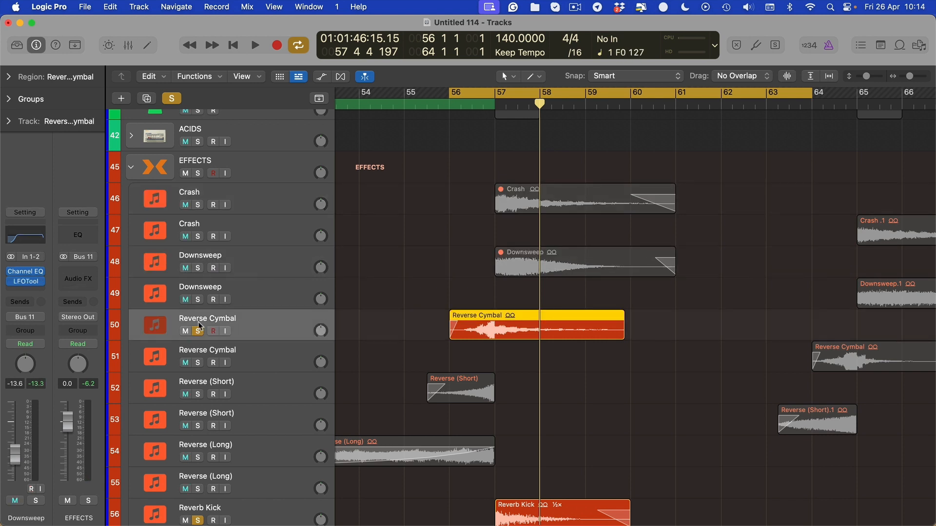
pyautogui.click(171, 99)
# Shorten the Reverse Cymbal region at bar 56 to end at bar 57 and mute the first Reverse (Short) track.
pyautogui.click(663, 346)
pyautogui.click(622, 337)
pyautogui.moveTo(622, 337); pyautogui.dragTo(499, 329)
pyautogui.scroll(-2, 615, 366)
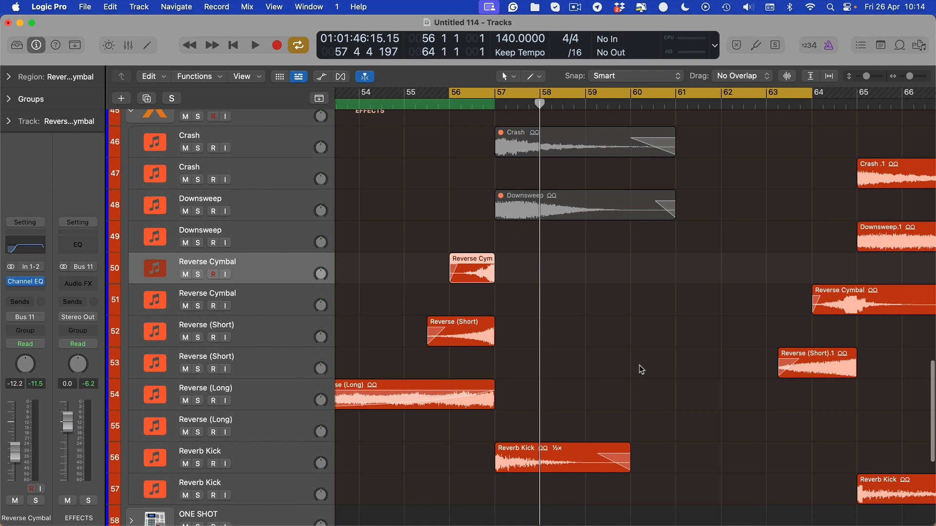
pyautogui.click(185, 338)
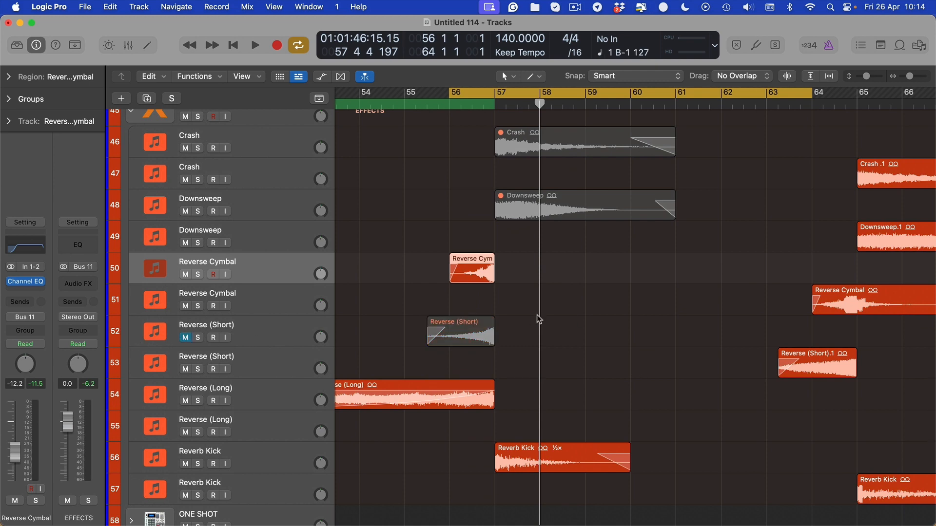
# Examine how the effects regions are distributed across the paired EFFECTS tracks in the surrounding and later bars.
pyautogui.scroll(-2, 538, 319)
pyautogui.hscroll(3, 538, 319)
pyautogui.scroll(-2, 538, 320)
pyautogui.hscroll(5, 538, 320)
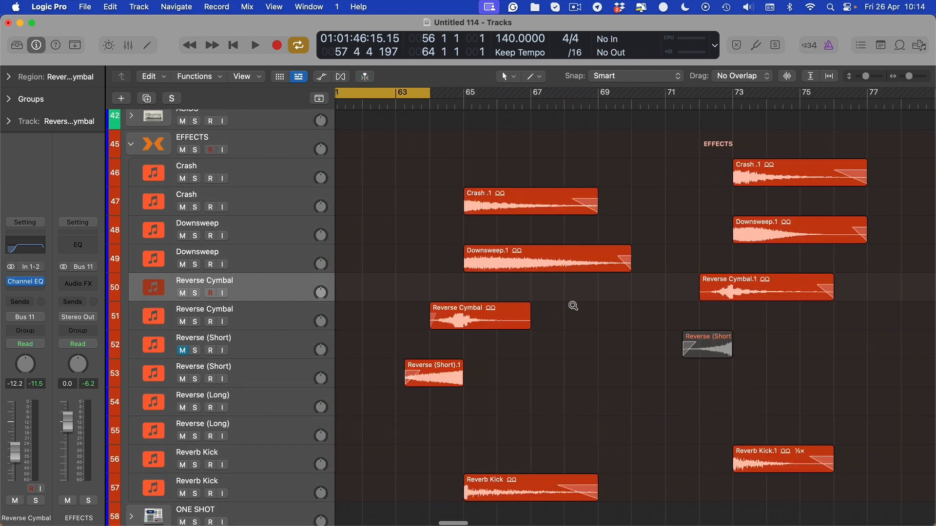
pyautogui.scroll(-5, 573, 305)
pyautogui.scroll(5, 570, 308)
pyautogui.scroll(-1, 540, 300)
pyautogui.hscroll(-2, 538, 302)
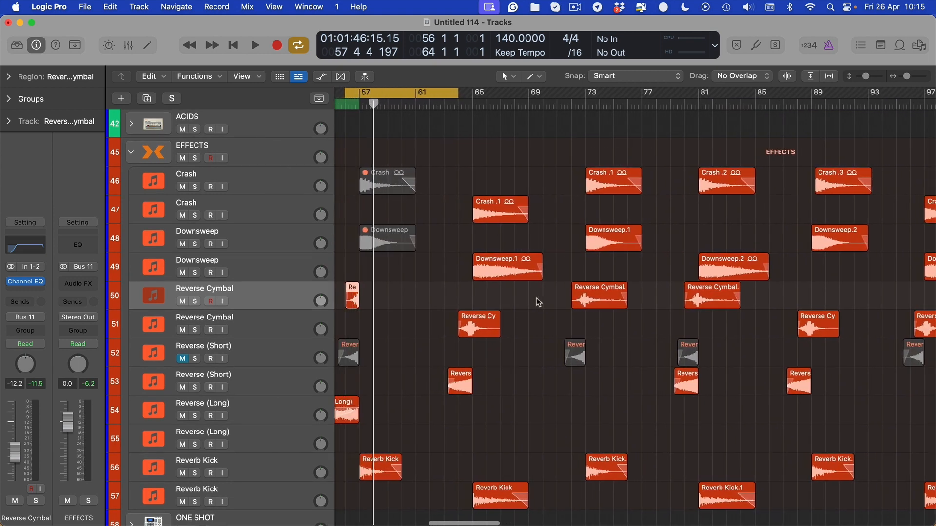
pyautogui.scroll(-3, 559, 323)
pyautogui.scroll(5, 560, 324)
pyautogui.hscroll(-4, 460, 297)
pyautogui.click(463, 297)
pyautogui.scroll(-1, 465, 298)
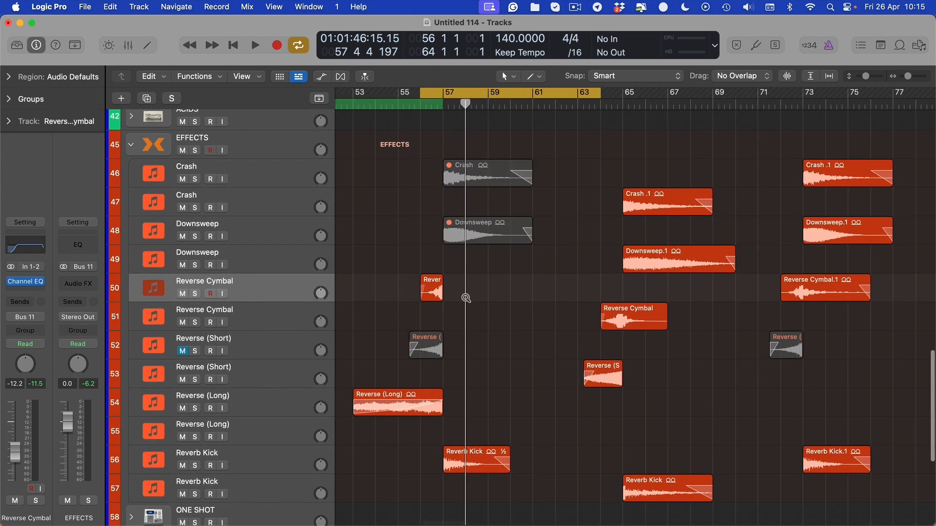
# Extend the Reverse Cymbal region at bar 56 past bar 59 and play back the transition.
pyautogui.scroll(3, 466, 298)
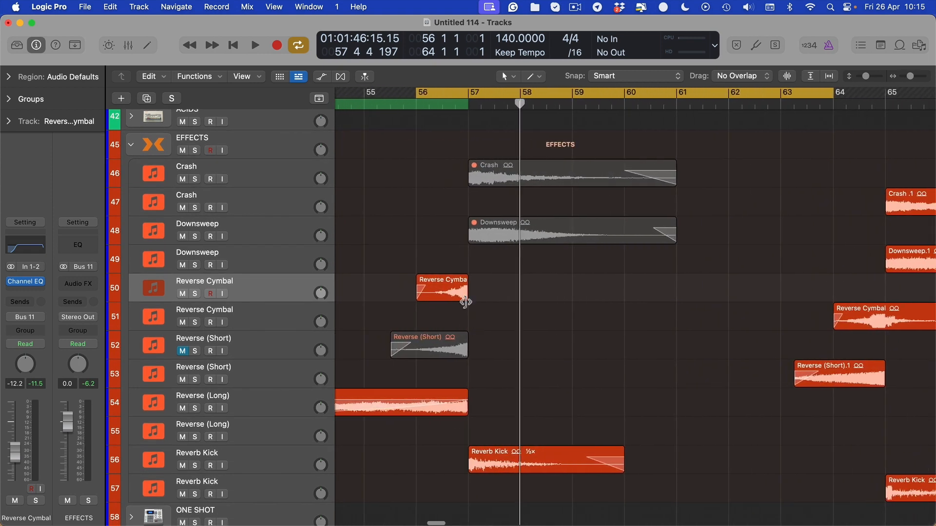
pyautogui.moveTo(465, 302); pyautogui.dragTo(584, 305)
pyautogui.hotkey('shift', 'Return')
pyautogui.scroll(2, 346, 299)
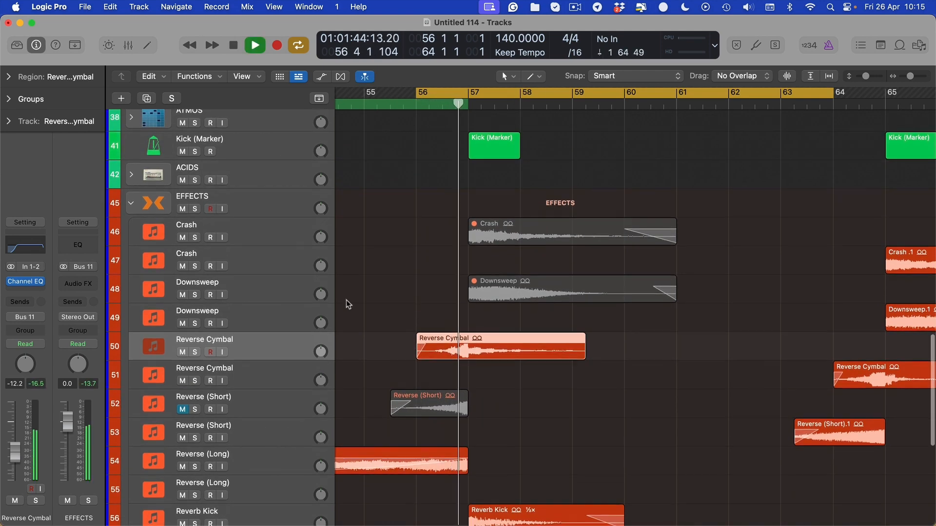
pyautogui.press('space')
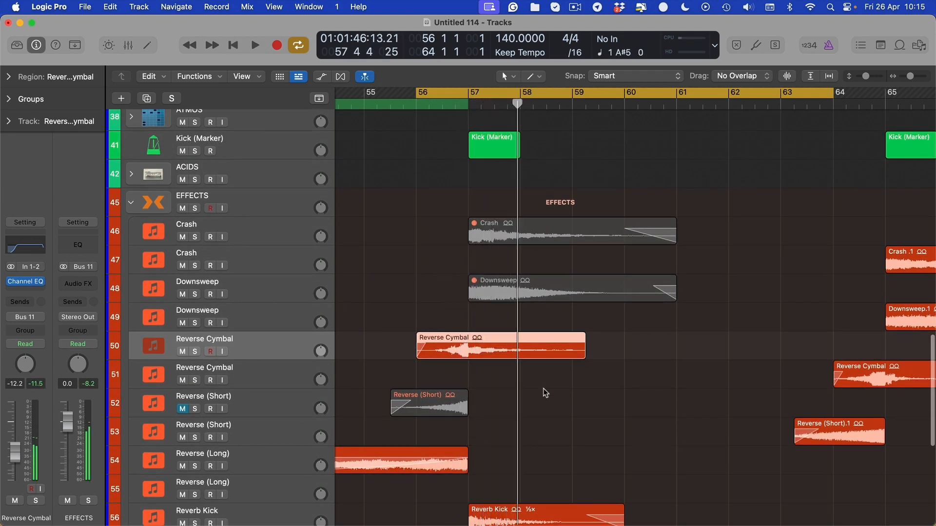
# Trim the Reverse Cymbal region at bar 56 to end at bar 57 and mute the first Reverse (Long) track.
pyautogui.scroll(-3, 543, 388)
pyautogui.click(548, 387)
pyautogui.moveTo(579, 276); pyautogui.dragTo(458, 312)
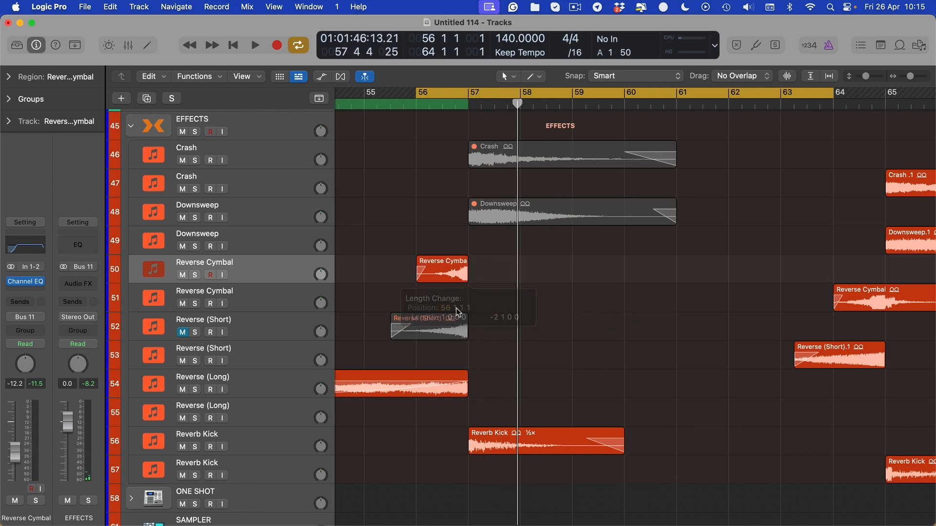
pyautogui.click(182, 389)
pyautogui.click(496, 375)
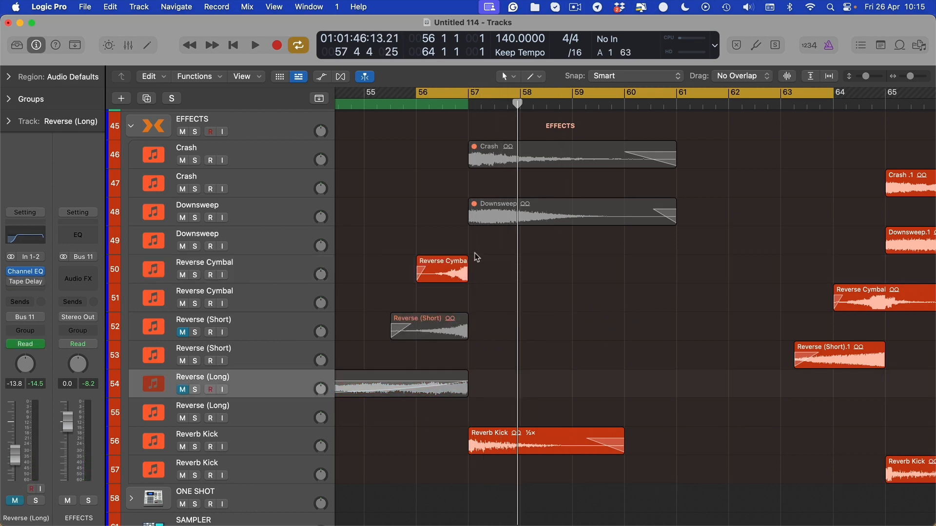
# Mute the Crash and Downsweep regions at bar 65 and the Reverse (Short) region leading into it.
pyautogui.hscroll(2, 531, 299)
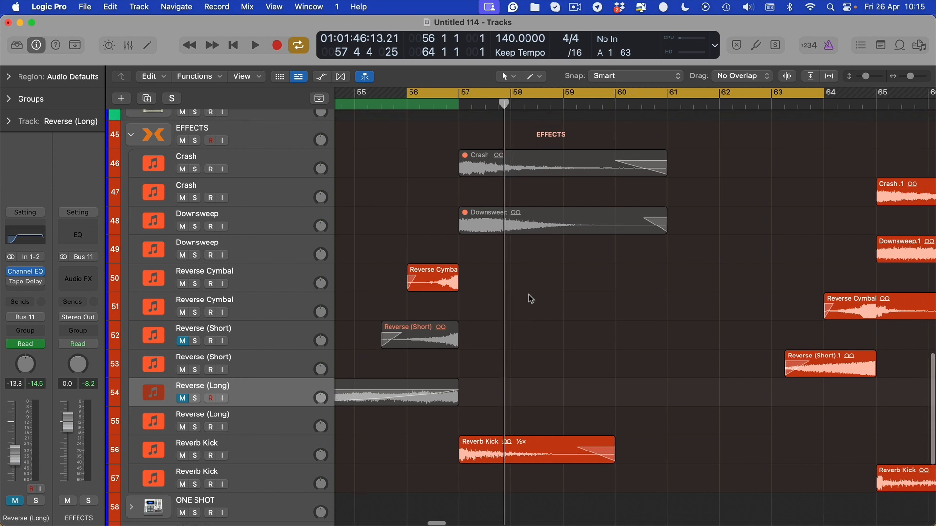
pyautogui.scroll(-3, 595, 302)
pyautogui.hscroll(1, 730, 353)
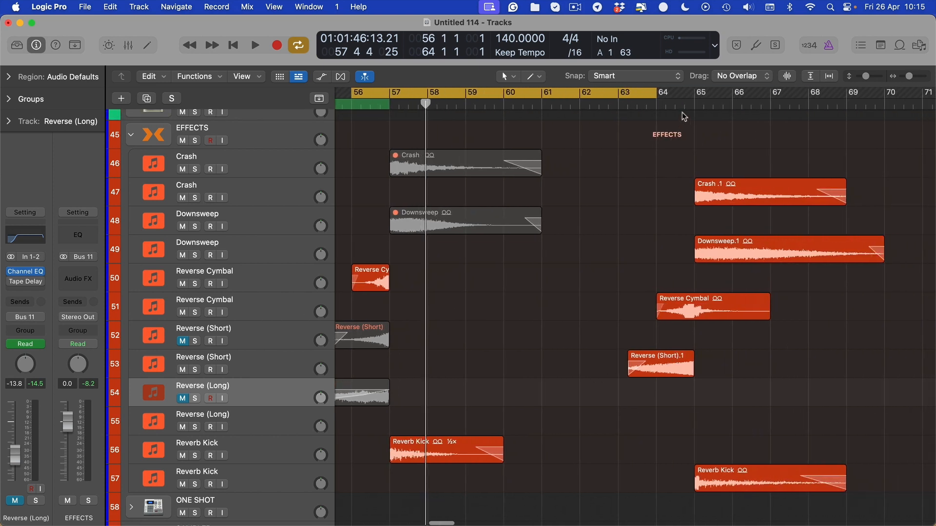
pyautogui.hscroll(5, 669, 266)
pyautogui.moveTo(684, 271); pyautogui.dragTo(682, 146)
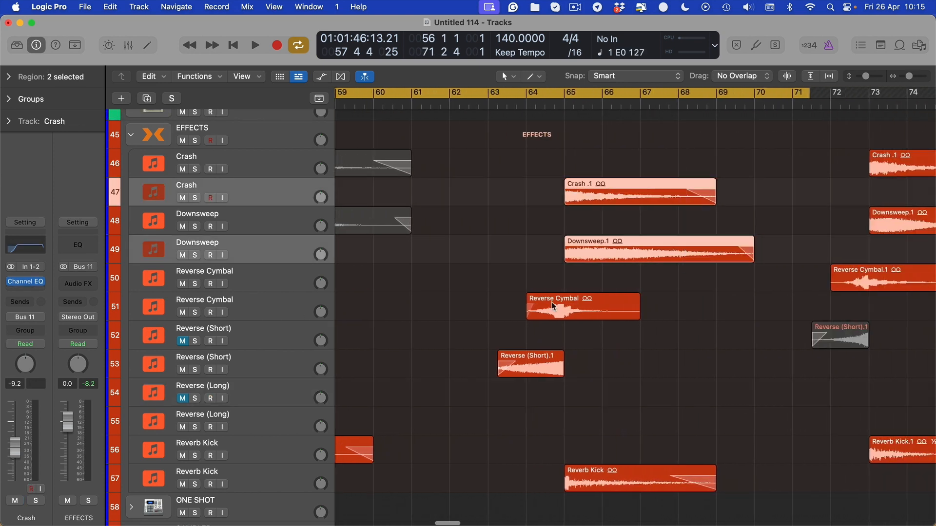
pyautogui.hotkey('ctrl', 'm')
pyautogui.click(525, 353)
pyautogui.hotkey('ctrl', 'm')
# Set the cycle range to bars 64 to 72, play back the Reverse Cymbal transition and leave the EFFECTS track unmuted.
pyautogui.press('space')
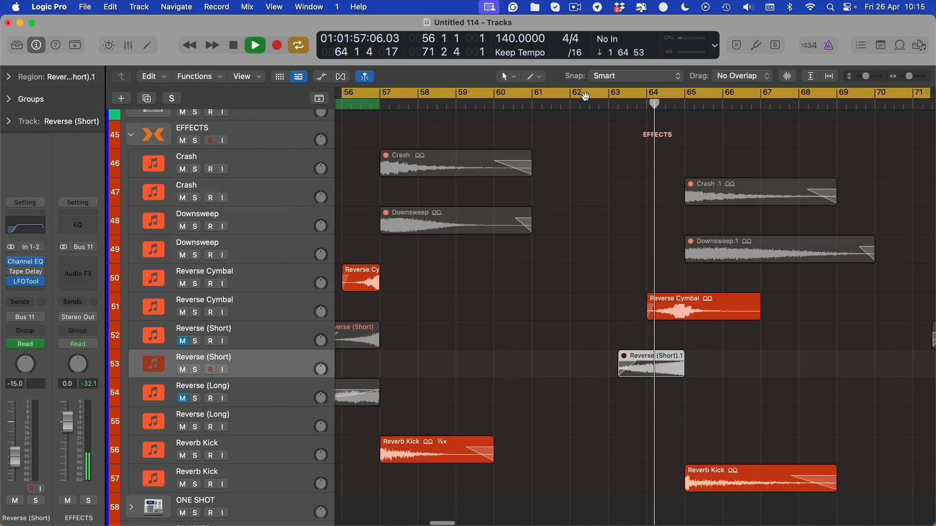
pyautogui.hscroll(4, 566, 301)
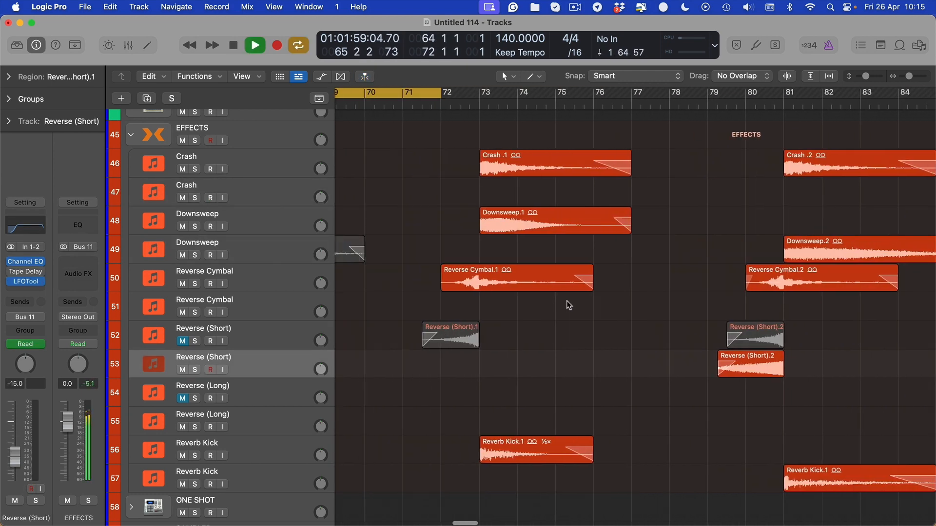
pyautogui.hscroll(-6, 567, 300)
pyautogui.hscroll(1, 563, 305)
pyautogui.press('space')
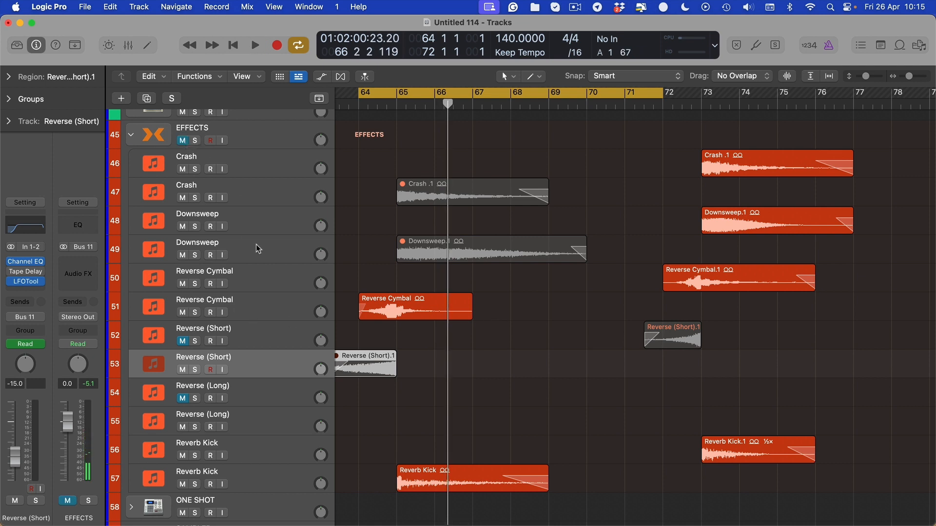
pyautogui.click(183, 140)
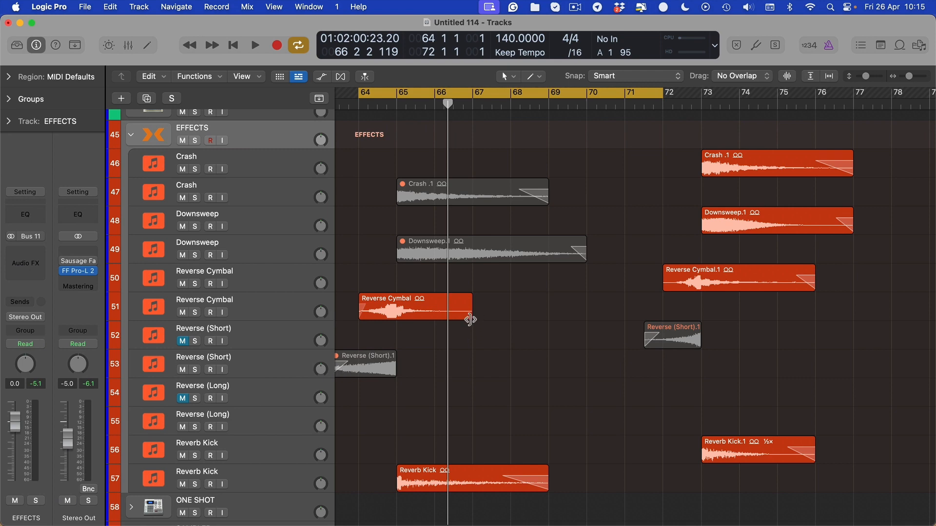
# Shorten the Reverse Cymbal region at bar 64 to end at bar 65 and play back the transition.
pyautogui.moveTo(469, 319); pyautogui.dragTo(397, 319)
pyautogui.press('super+Right')
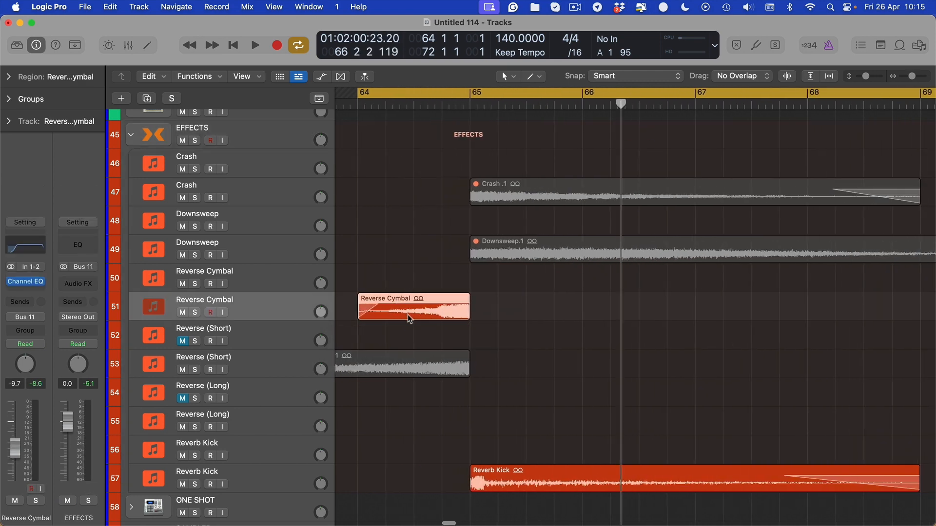
pyautogui.press('space')
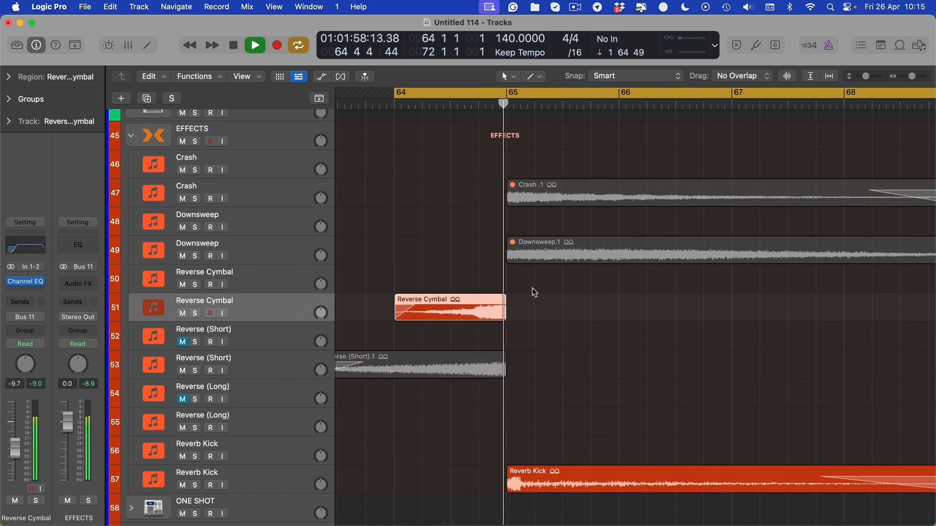
pyautogui.press('super+Left')
pyautogui.press('space')
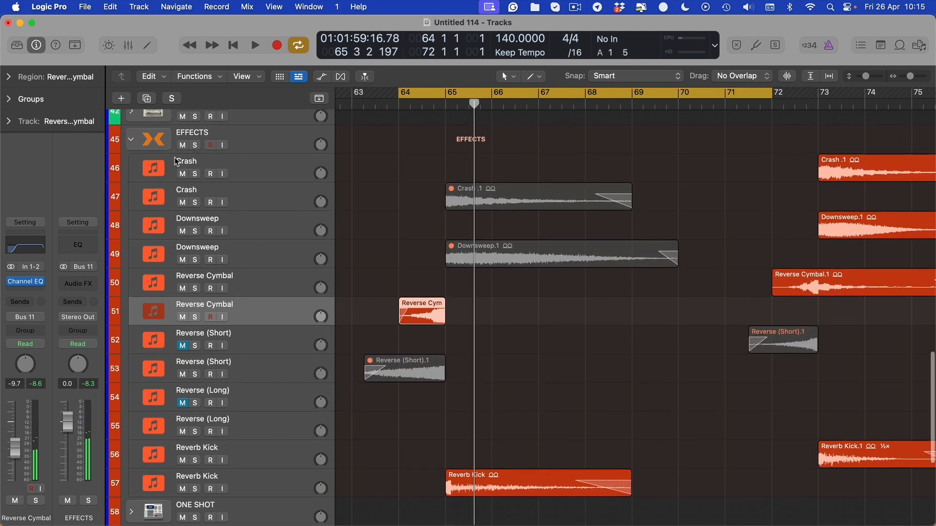
pyautogui.scroll(1, 198, 134)
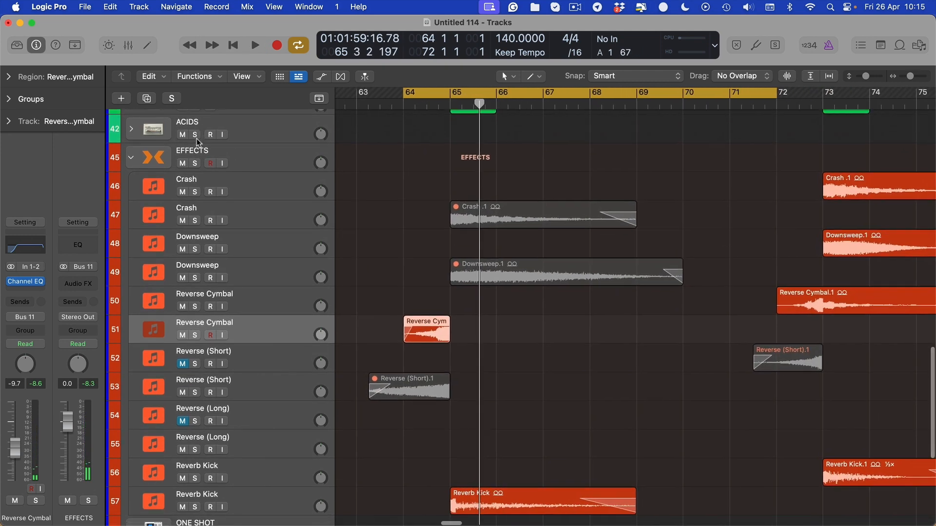
pyautogui.click(196, 139)
pyautogui.click(196, 139)
pyautogui.press('super+Up')
pyautogui.click(277, 179)
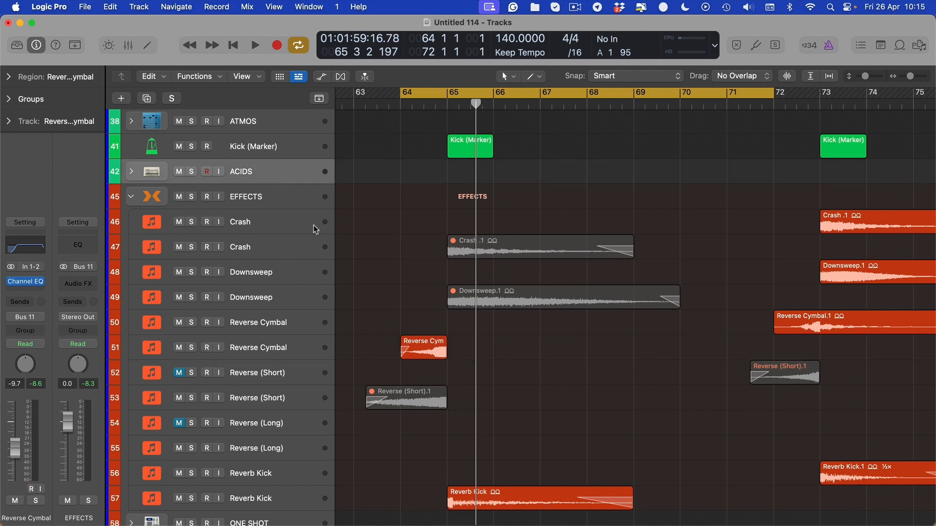
pyautogui.press('super+Right')
pyautogui.moveTo(416, 355); pyautogui.dragTo(558, 373)
pyautogui.press('super+z')
pyautogui.press('super+Left')
pyautogui.press('super+Left')
pyautogui.hscroll(-3, 345, 392)
pyautogui.scroll(3, 344, 392)
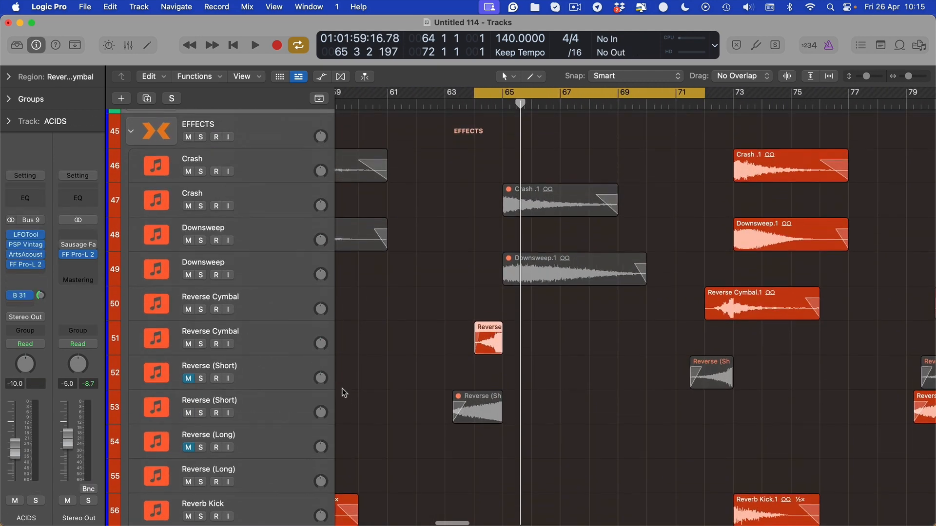
pyautogui.scroll(-5, 655, 313)
pyautogui.press('super+Right')
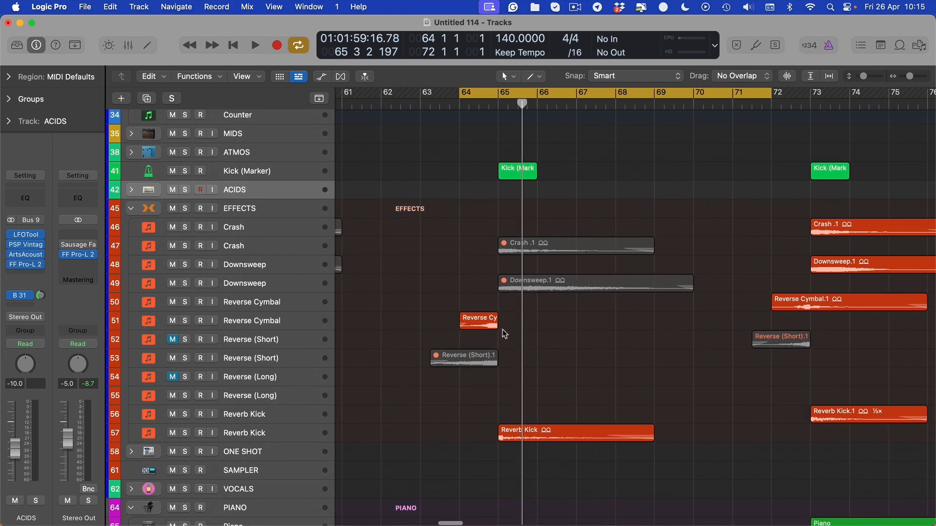
# Restore the Reverse Cymbal region at bar 64 to its full length ending at bar 67.
pyautogui.moveTo(497, 331); pyautogui.dragTo(554, 347)
pyautogui.press('super+Down')
pyautogui.press('super+Down')
pyautogui.press('super+z')
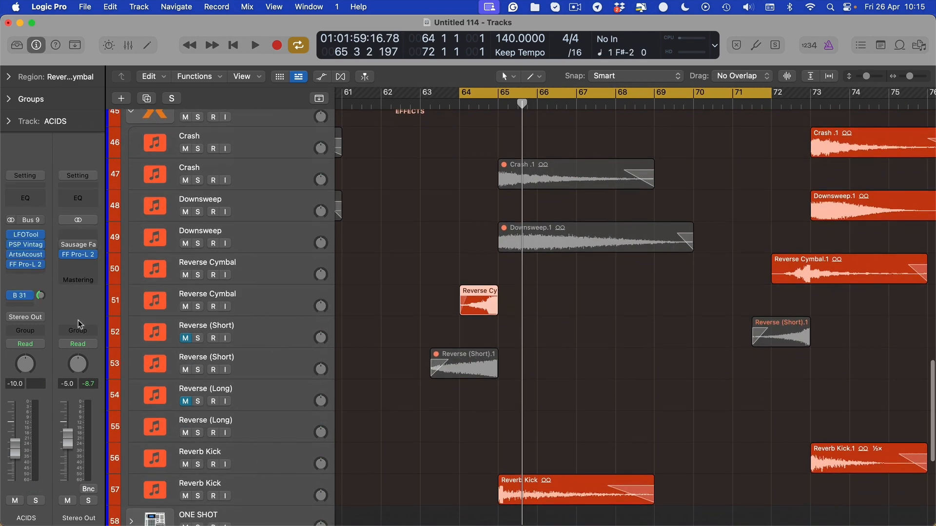
# Open the Tape Delay on the first Reverse (Short) track, inspect its dry and wet output settings, and close the plug-in.
pyautogui.hscroll(-5, 295, 344)
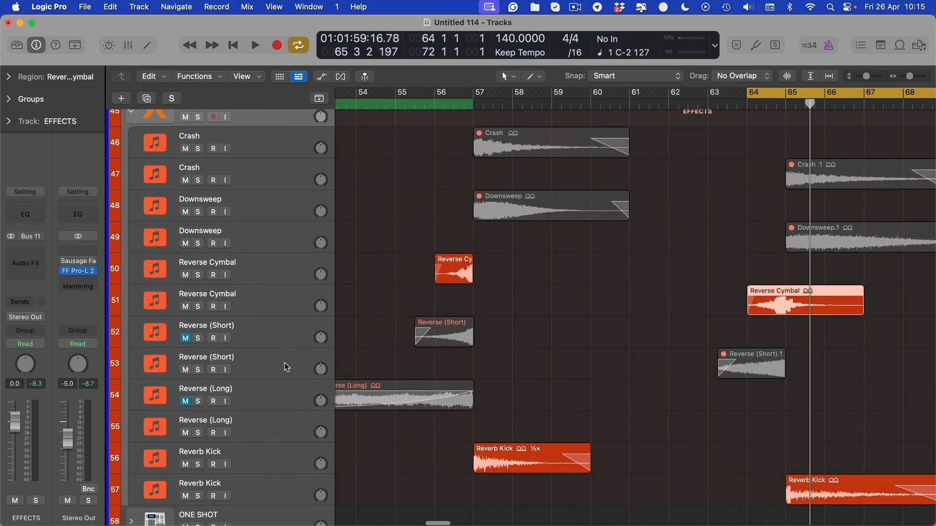
pyautogui.click(286, 336)
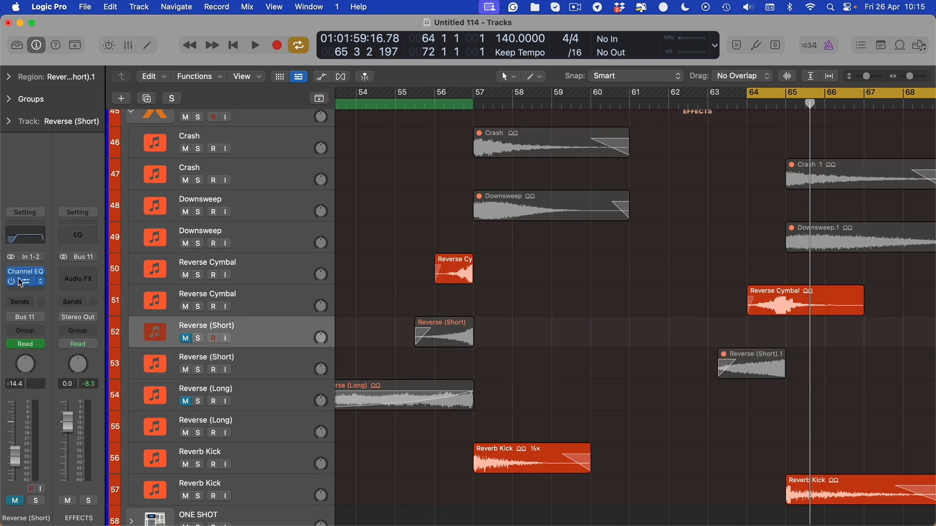
pyautogui.click(21, 282)
pyautogui.press('t')
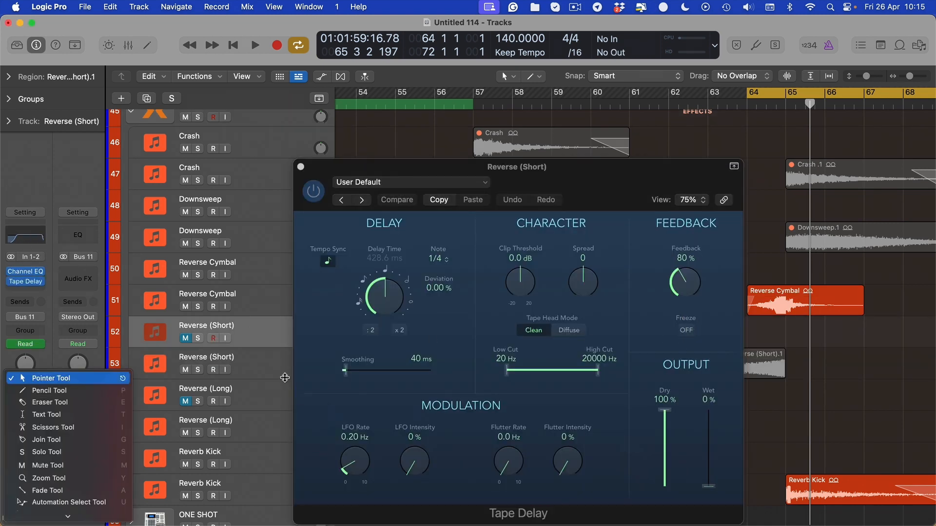
pyautogui.press('Escape')
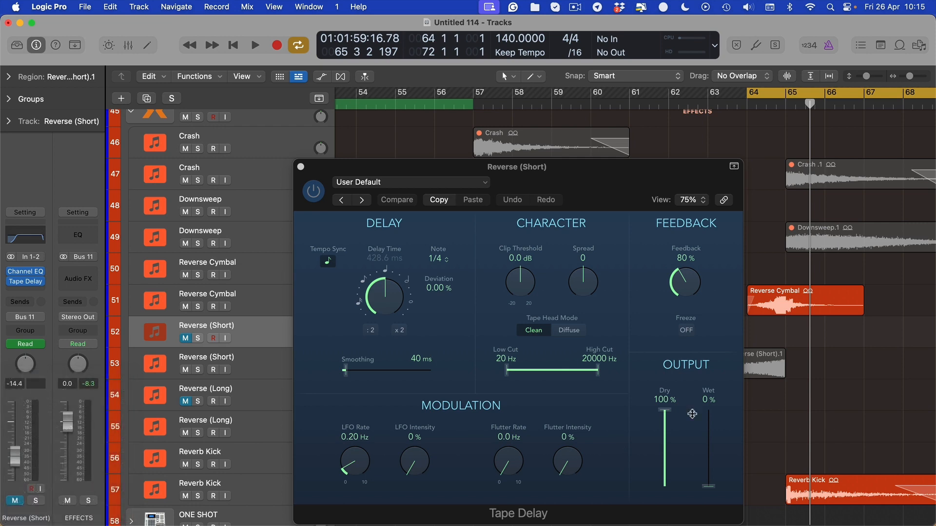
pyautogui.press('super+w')
# Show track automation and examine the Tape Delay Wet curve on the first Reverse (Short) track around bar 57.
pyautogui.press('a')
pyautogui.press('super+Down')
pyautogui.press('super+Down')
pyautogui.scroll(5, 463, 321)
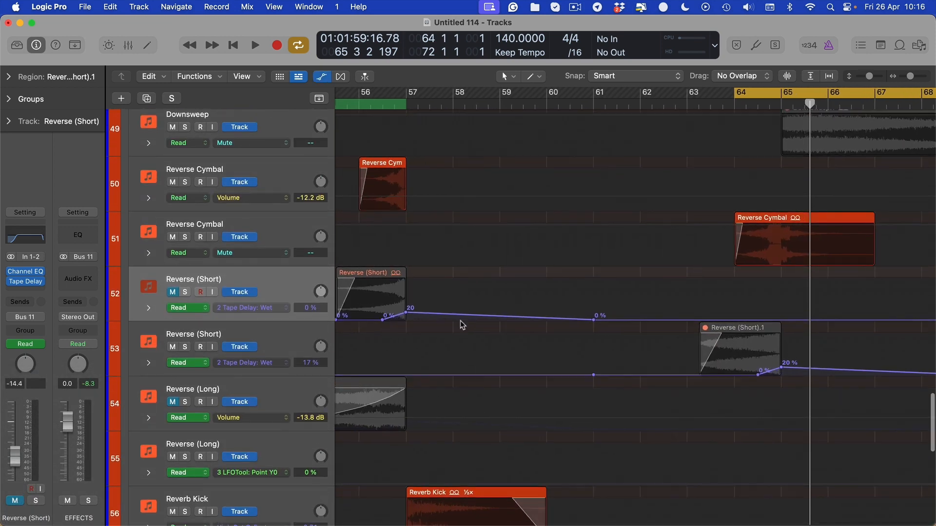
pyautogui.hscroll(-2, 448, 326)
pyautogui.scroll(-2, 449, 330)
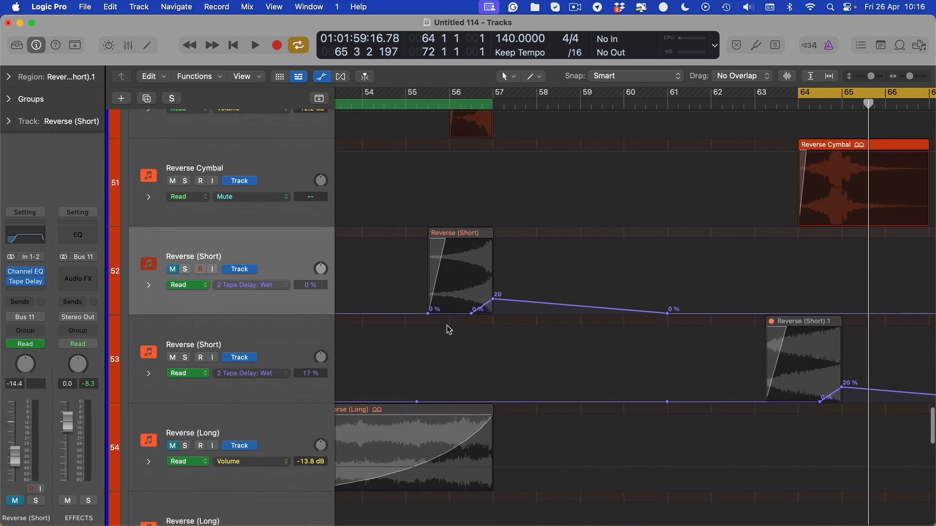
pyautogui.hscroll(-3, 634, 269)
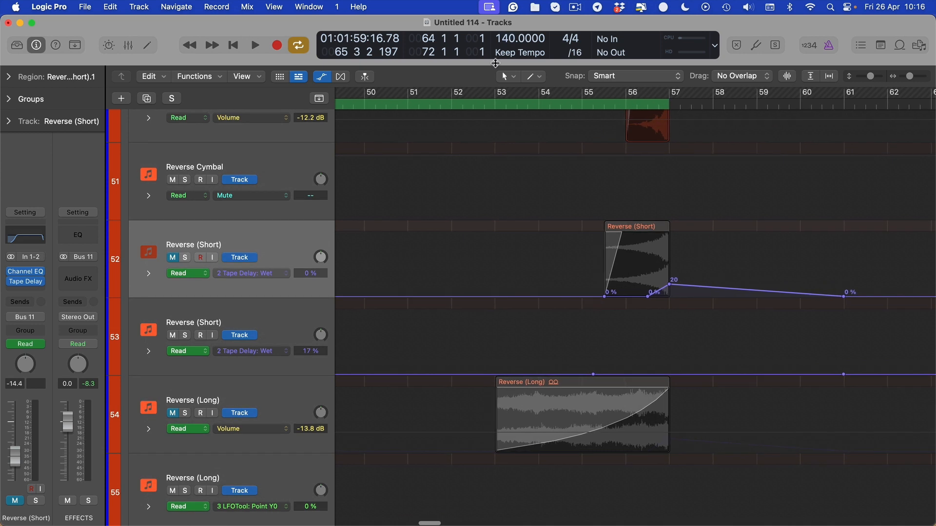
# Set the cycle range to bars 53 to 62 and display the Tape Delay Wet automation on the first Reverse (Long) track.
pyautogui.moveTo(503, 94); pyautogui.dragTo(888, 93)
pyautogui.click(262, 441)
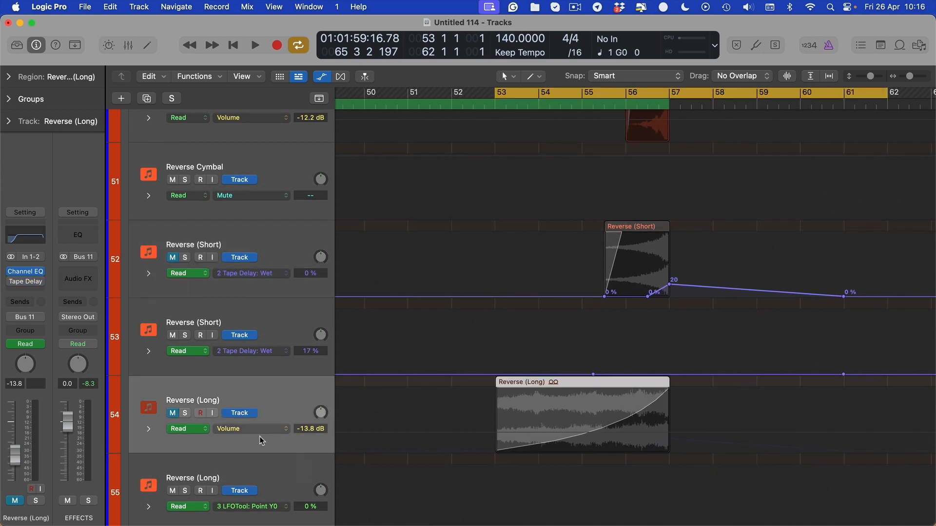
pyautogui.click(249, 433)
pyautogui.click(255, 373)
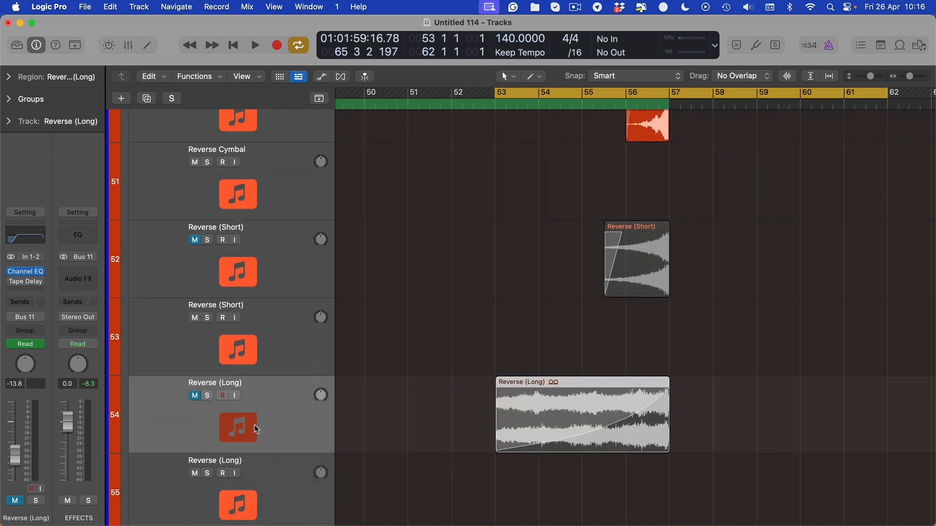
pyautogui.press('a')
pyautogui.click(252, 429)
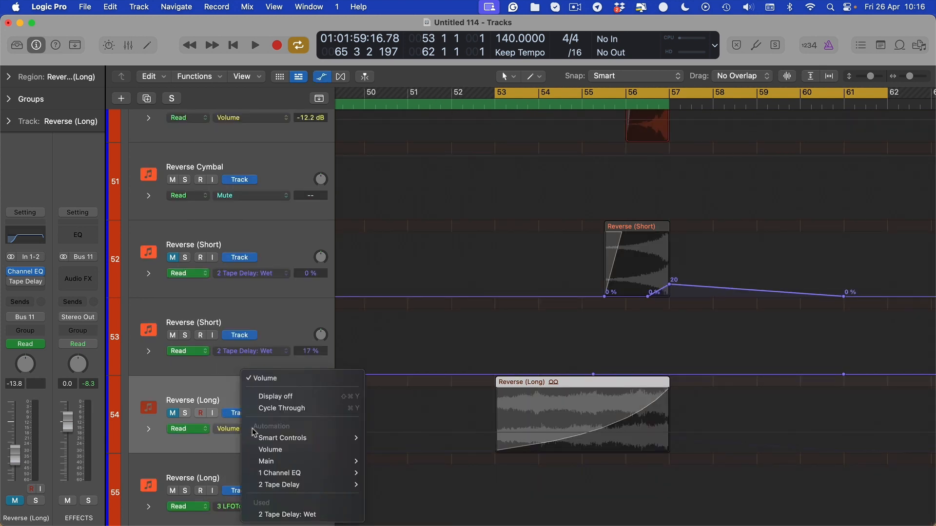
pyautogui.click(279, 514)
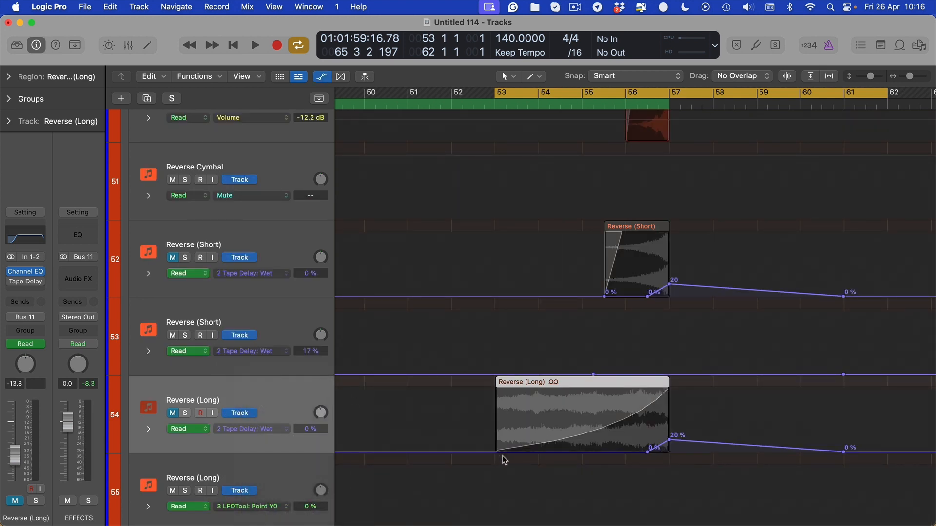
pyautogui.moveTo(652, 455); pyautogui.dragTo(472, 439)
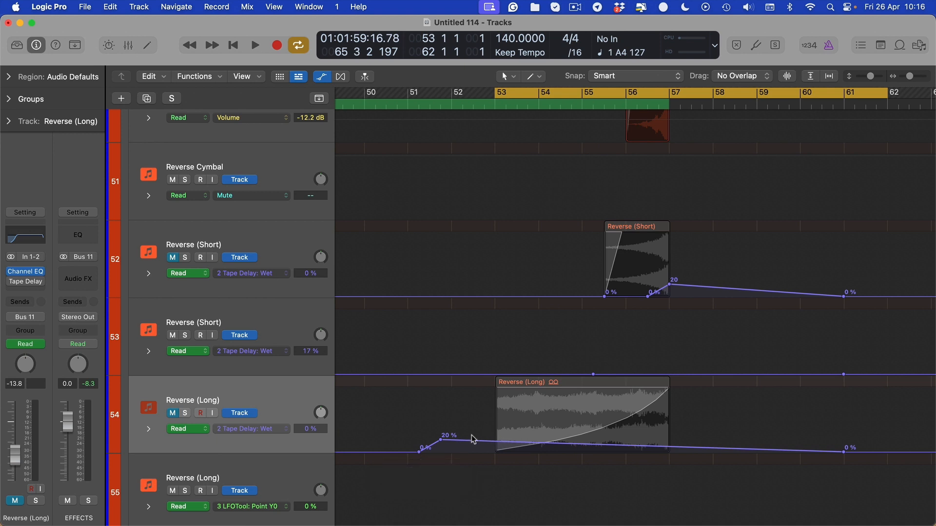
pyautogui.press('super+z')
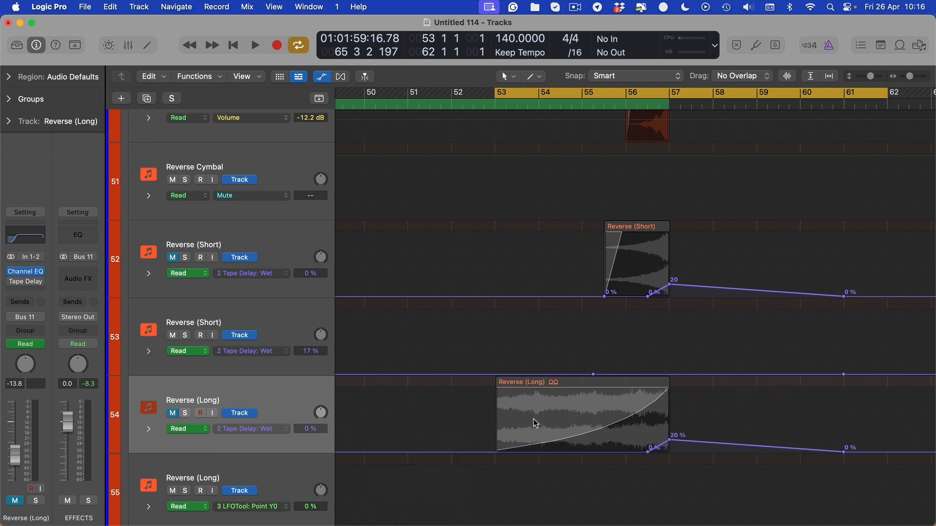
# Set the cycle range from 56 3 2 to bar 63 and select the Tape Delay Wet point at bar 57 on the first Reverse (Long) track.
pyautogui.click(653, 93)
pyautogui.moveTo(652, 94); pyautogui.dragTo(931, 94)
pyautogui.press('super+Right')
pyautogui.press('super+Right')
pyautogui.hscroll(8, 714, 314)
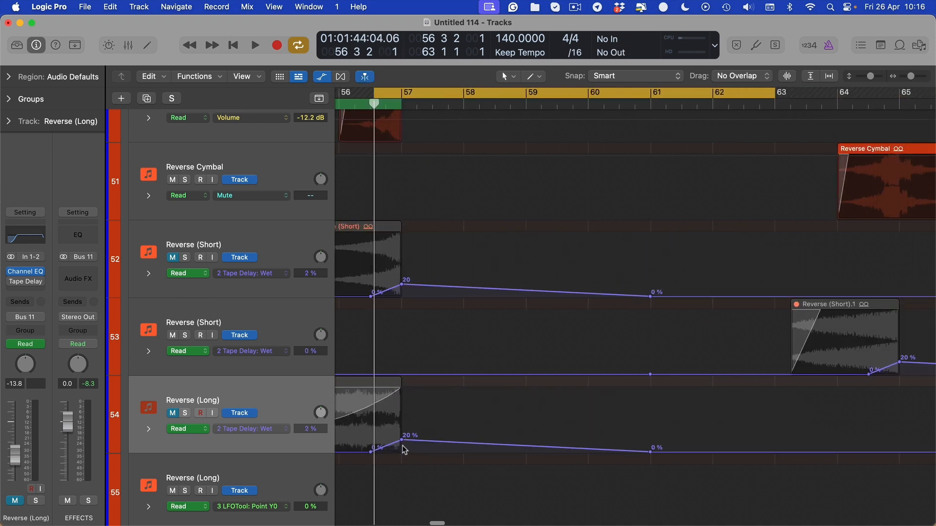
pyautogui.press('super+Right')
pyautogui.click(432, 443)
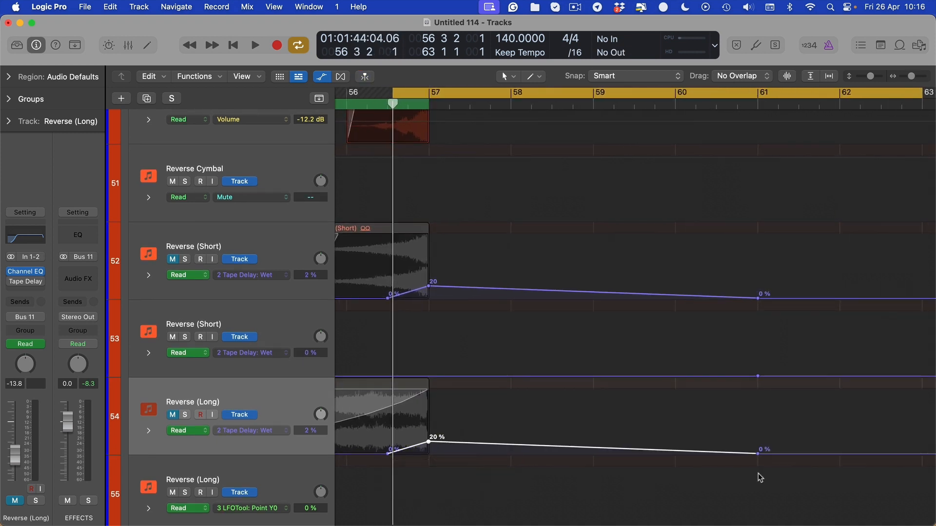
# Delete the Tape Delay Wet points at bars 57 and 61 on the first Reverse (Long) track and set Wet to 20 % at bar 57.
pyautogui.moveTo(832, 438); pyautogui.dragTo(336, 441)
pyautogui.press('Delete')
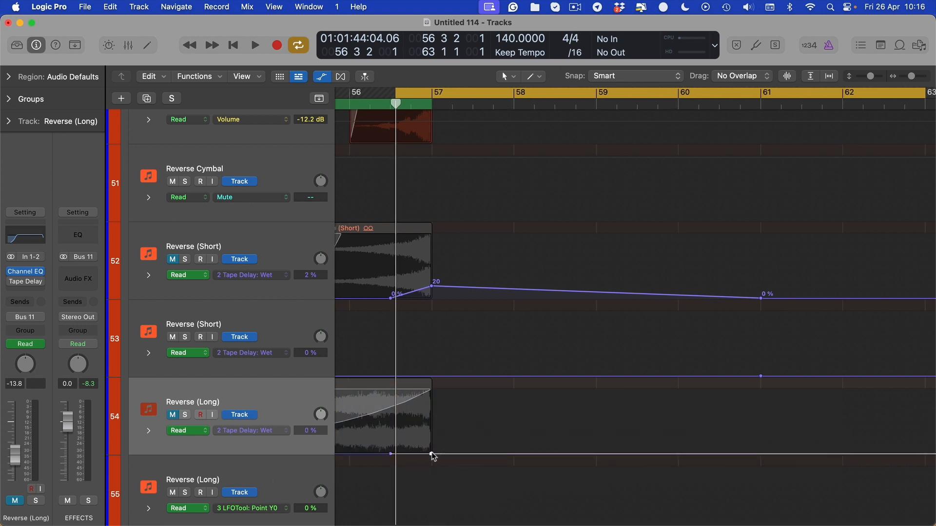
pyautogui.moveTo(431, 454); pyautogui.dragTo(431, 441)
pyautogui.press('super+z')
pyautogui.moveTo(432, 454); pyautogui.dragTo(432, 442)
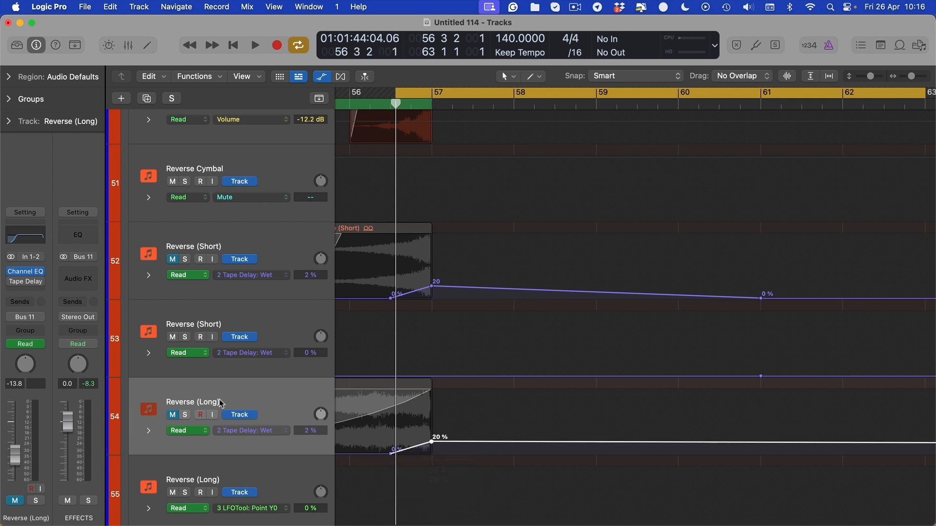
# Solo the first Reverse (Long) track and audition its reverse and delay tail from 56 3 2 across bar 57.
pyautogui.click(186, 415)
pyautogui.scroll(-2, 423, 338)
pyautogui.press('space')
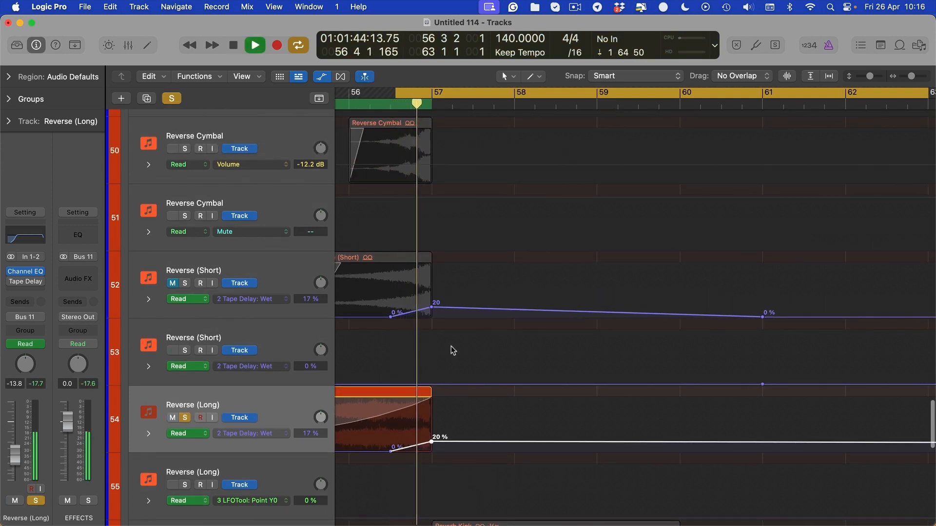
pyautogui.press('space')
pyautogui.press('space')
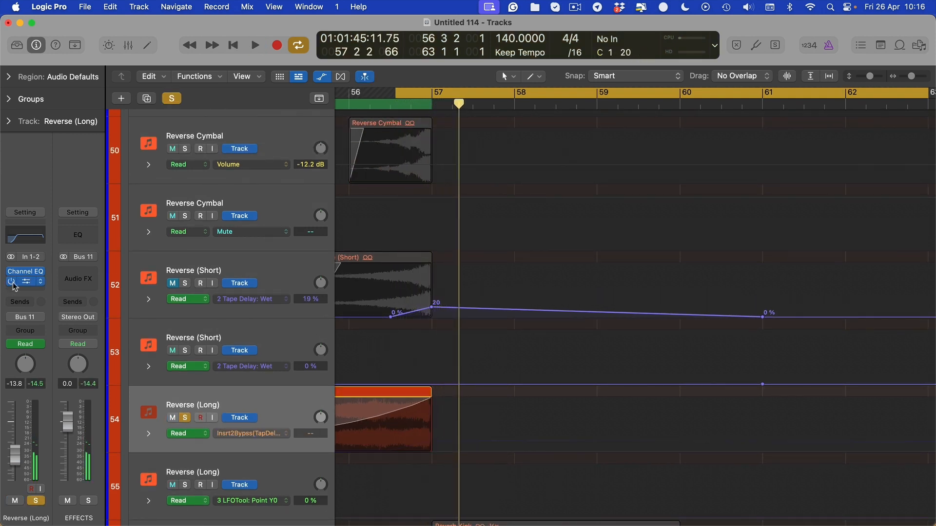
pyautogui.press('a')
pyautogui.scroll(-2, 442, 353)
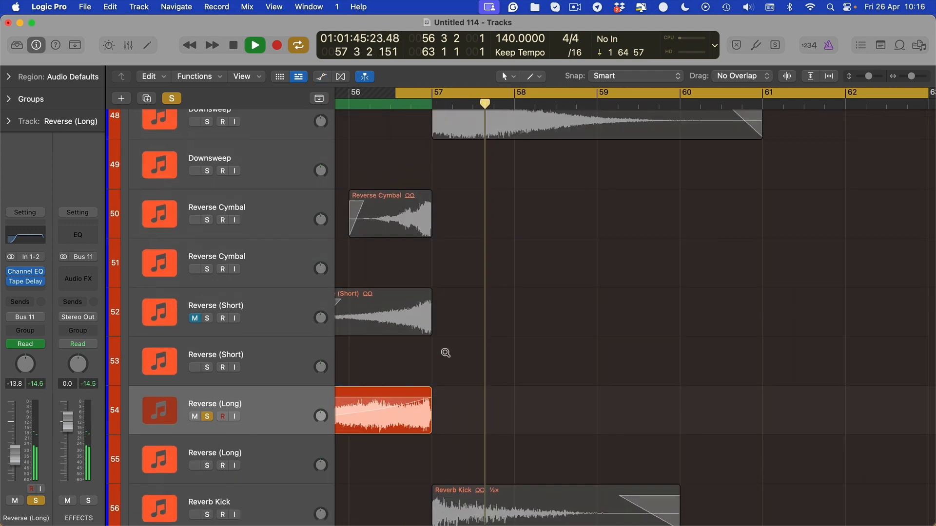
pyautogui.press('space')
# Solo the first Reverse (Short) track, show track automation and select its Tape Delay Wet point at bar 61.
pyautogui.click(207, 322)
pyautogui.click(351, 327)
pyautogui.press('a')
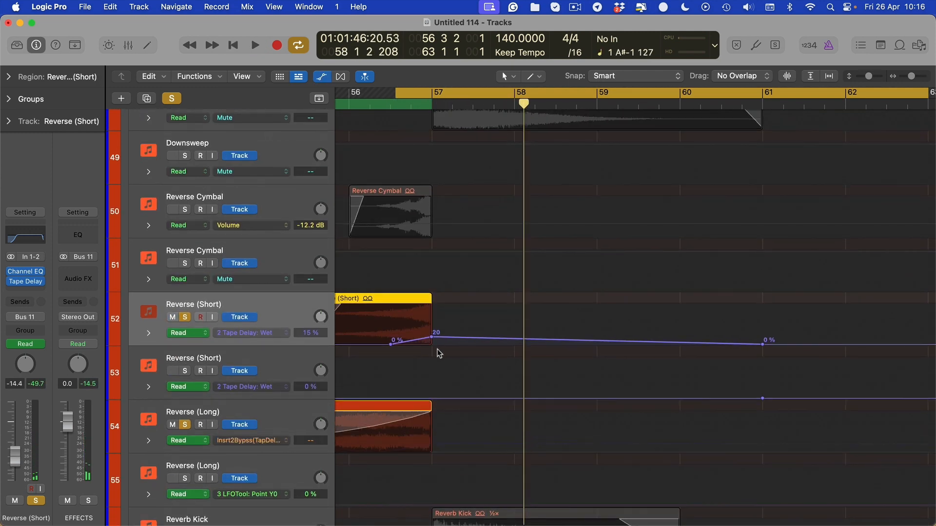
pyautogui.moveTo(806, 332); pyautogui.dragTo(758, 343)
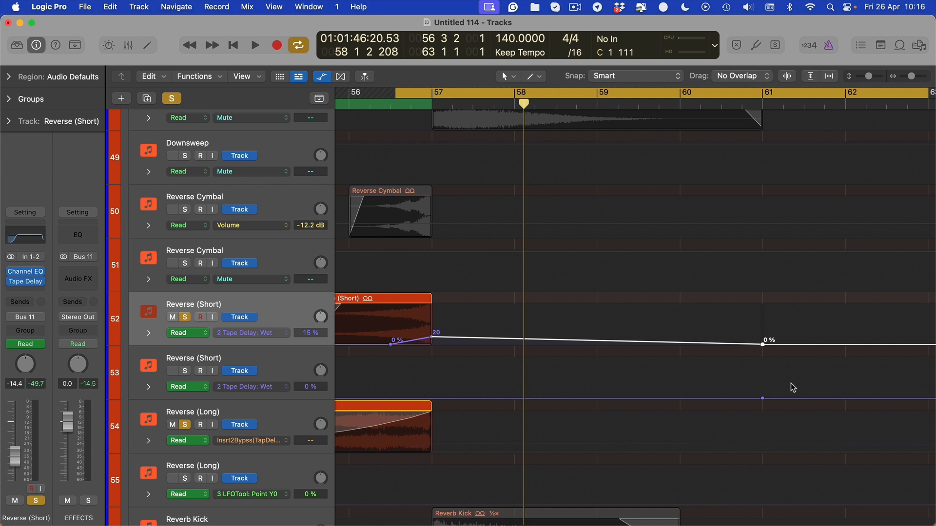
# Display Tape Delay Wet automation on the first Reverse (Long) track and add a 0 % point at bar 61.
pyautogui.click(263, 451)
pyautogui.click(293, 515)
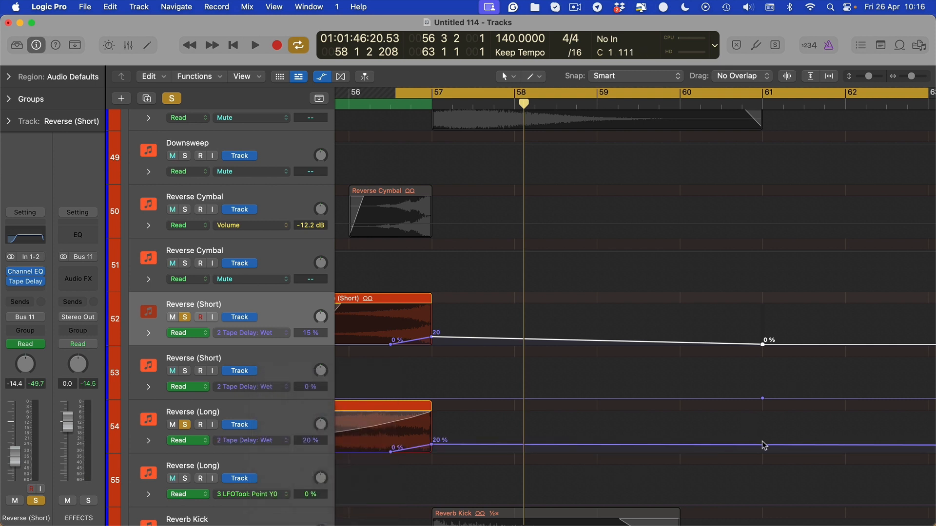
pyautogui.click(763, 445)
pyautogui.moveTo(762, 445); pyautogui.dragTo(762, 452)
# Audition the soloed first Reverse (Short), Reverse (Long) and Reverb Kick tracks together across the bar 57 transition.
pyautogui.press('space')
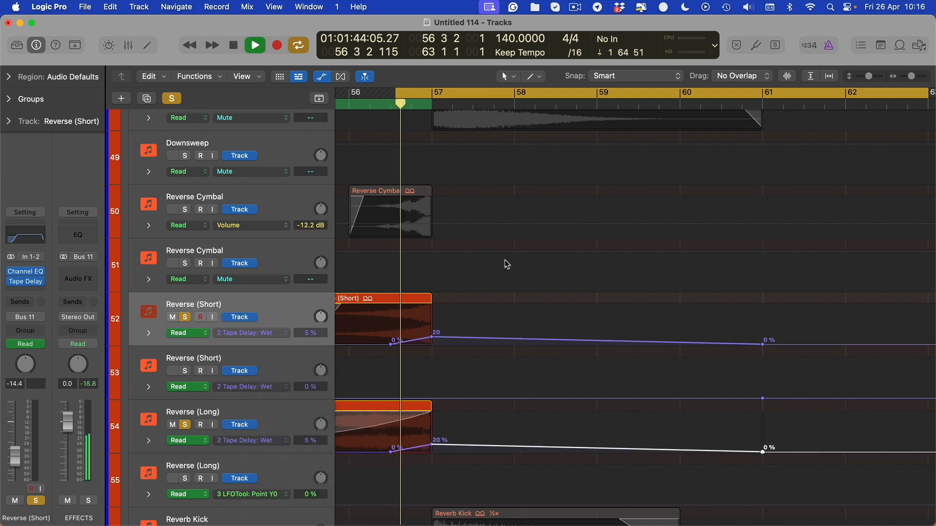
pyautogui.scroll(-3, 224, 342)
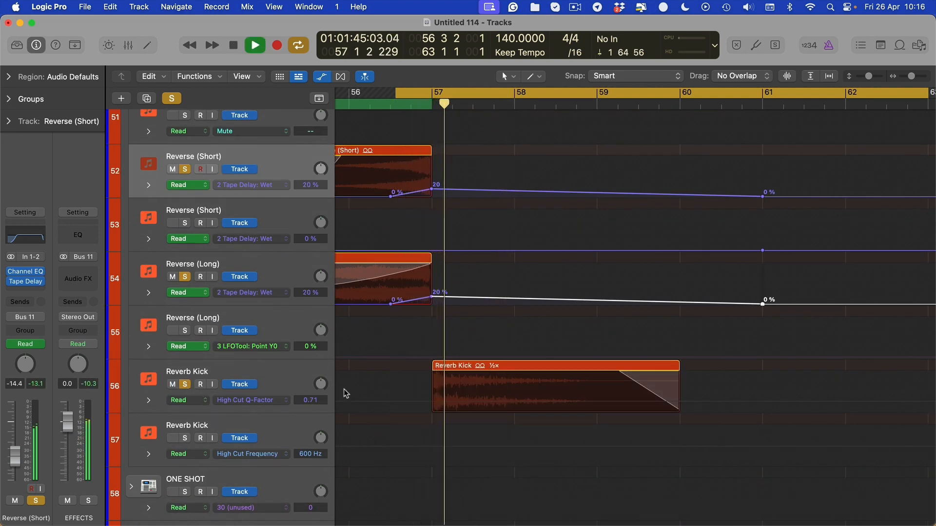
pyautogui.scroll(3, 346, 391)
pyautogui.press('space')
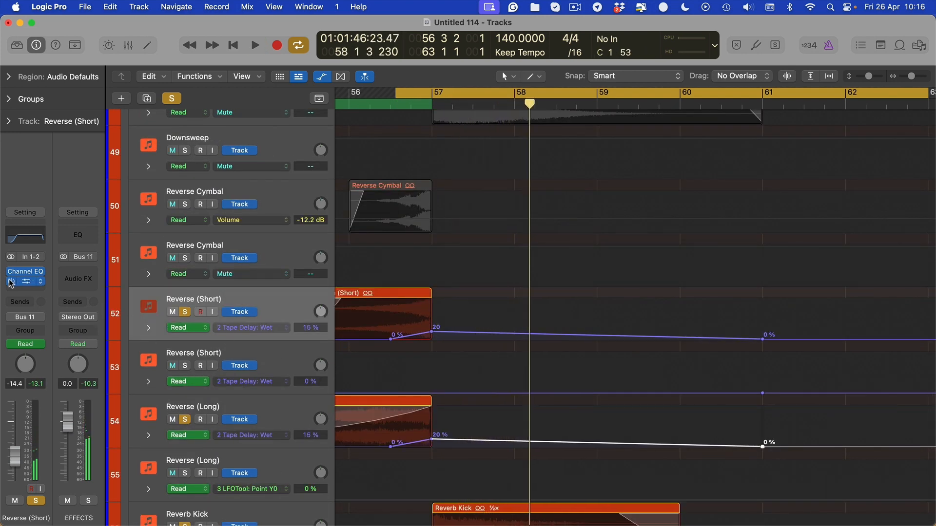
# Bypass the Tape Delay on the first Reverse (Short) and Reverse (Long) tracks and audition the transition without it.
pyautogui.click(11, 282)
pyautogui.click(265, 415)
pyautogui.click(11, 283)
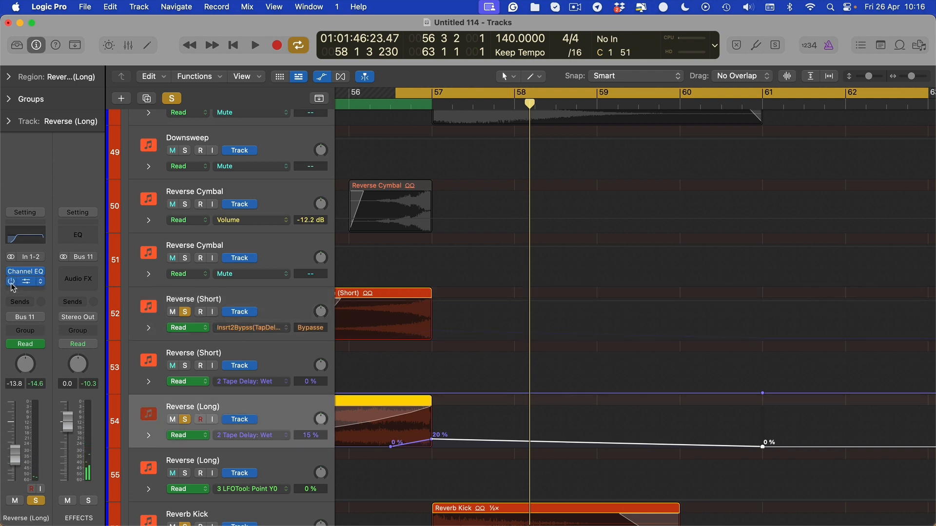
pyautogui.scroll(-2, 368, 380)
pyautogui.press('space')
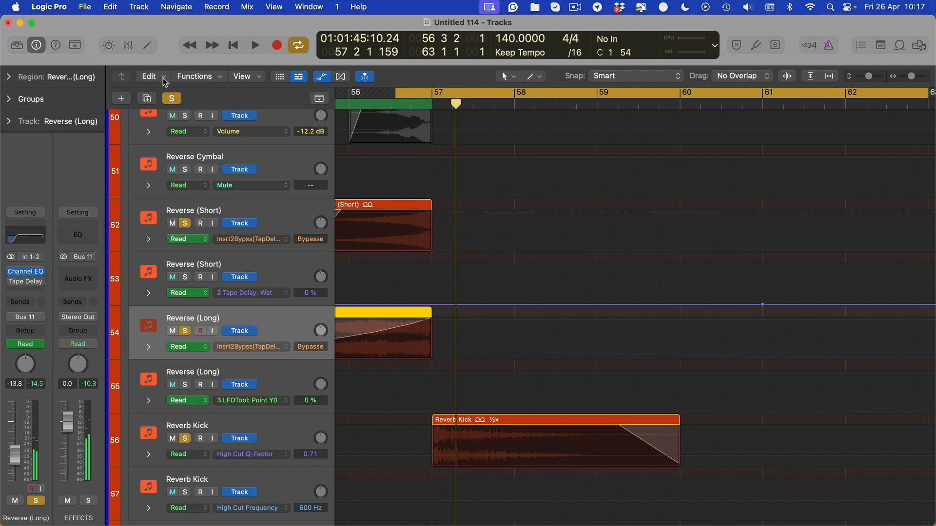
# Clear all track solos and play the arrangement from 56 3 2 to review the effects around bars 57 and 65.
pyautogui.click(172, 101)
pyautogui.scroll(2, 638, 317)
pyautogui.scroll(-5, 504, 326)
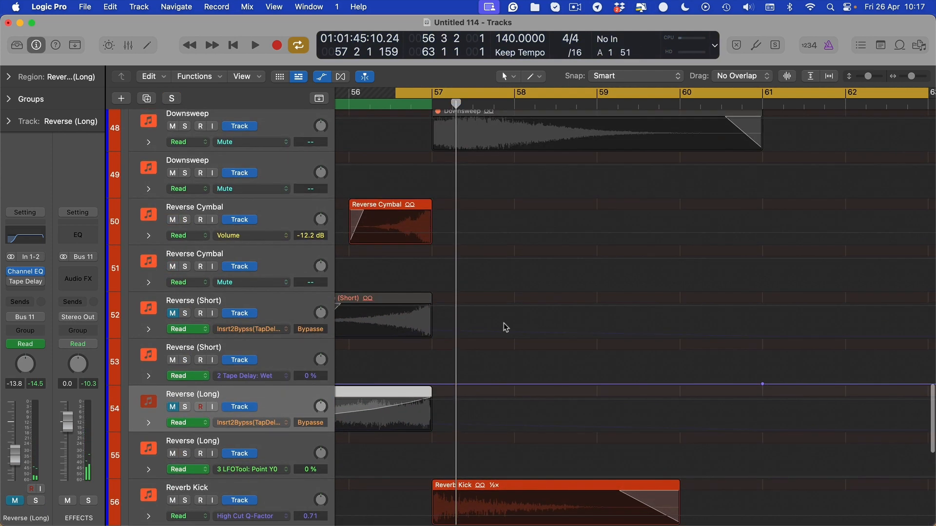
pyautogui.scroll(-5, 504, 327)
pyautogui.scroll(-1, 504, 327)
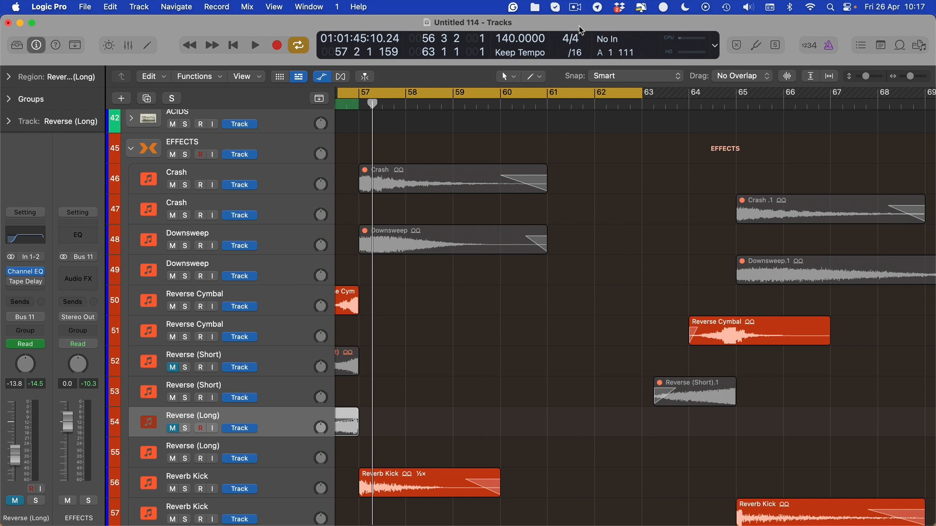
pyautogui.press('Return')
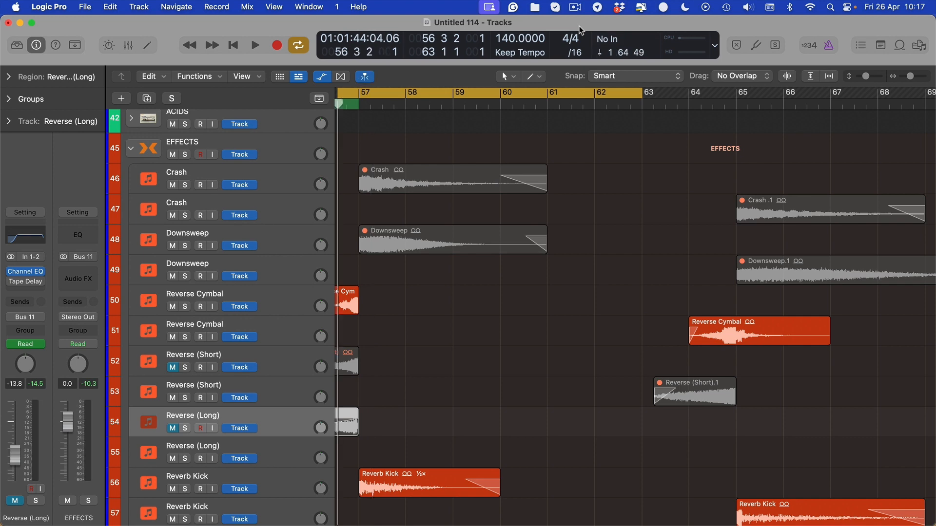
pyautogui.scroll(3, 615, 158)
pyautogui.hscroll(-3, 615, 155)
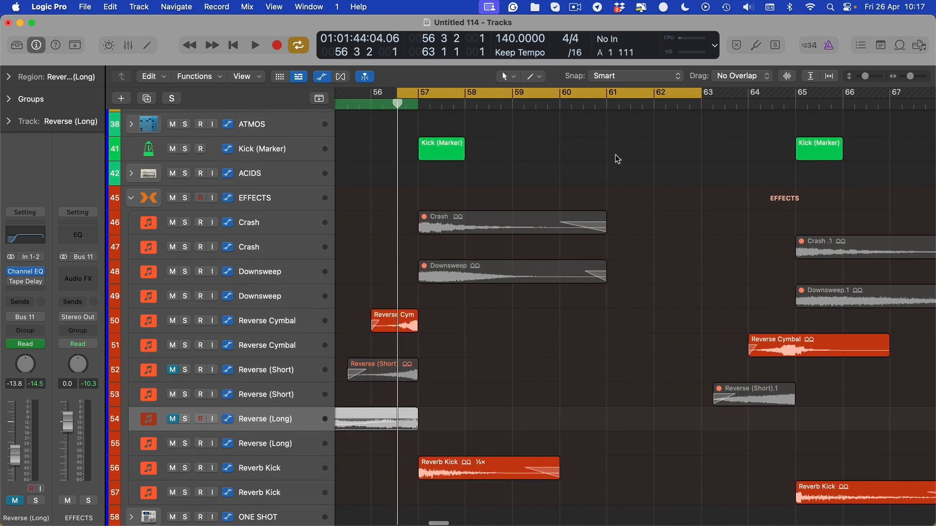
# Set the cycle range from bar 57 to 64 3 2.
pyautogui.press('c')
pyautogui.moveTo(421, 92); pyautogui.dragTo(779, 142)
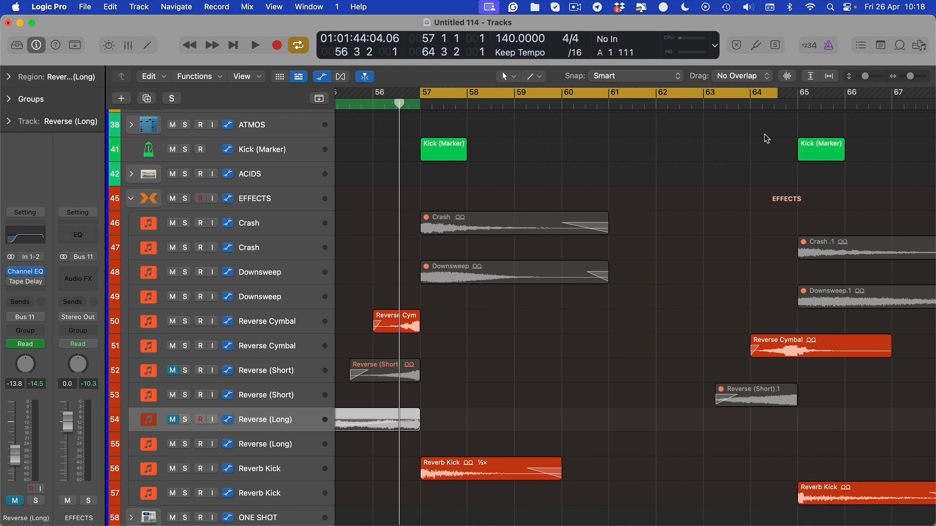
pyautogui.click(576, 8)
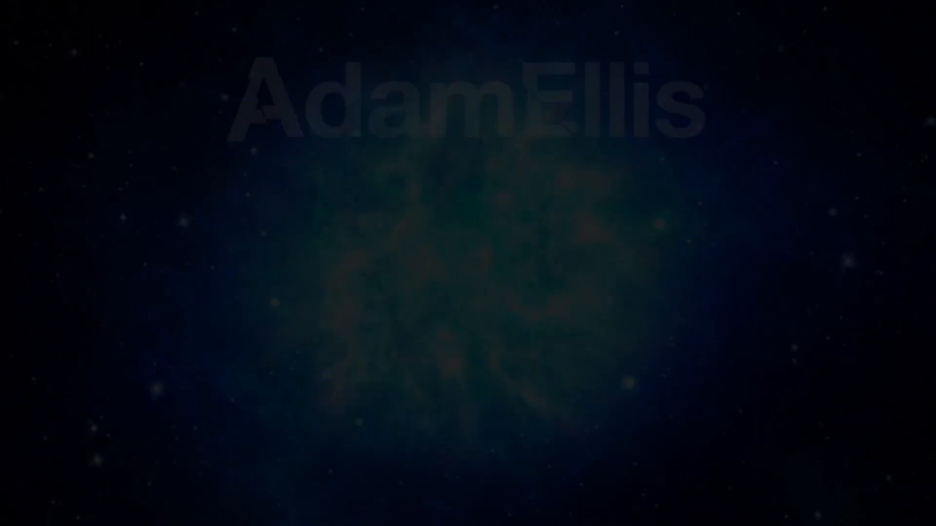